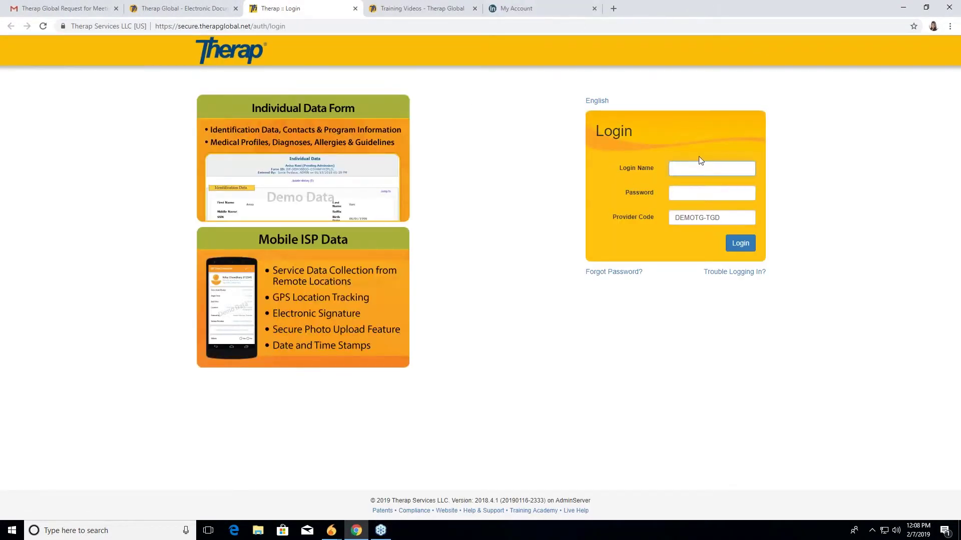
# Sign in to Therap with the saved login name and the account password
pyautogui.click(699, 170)
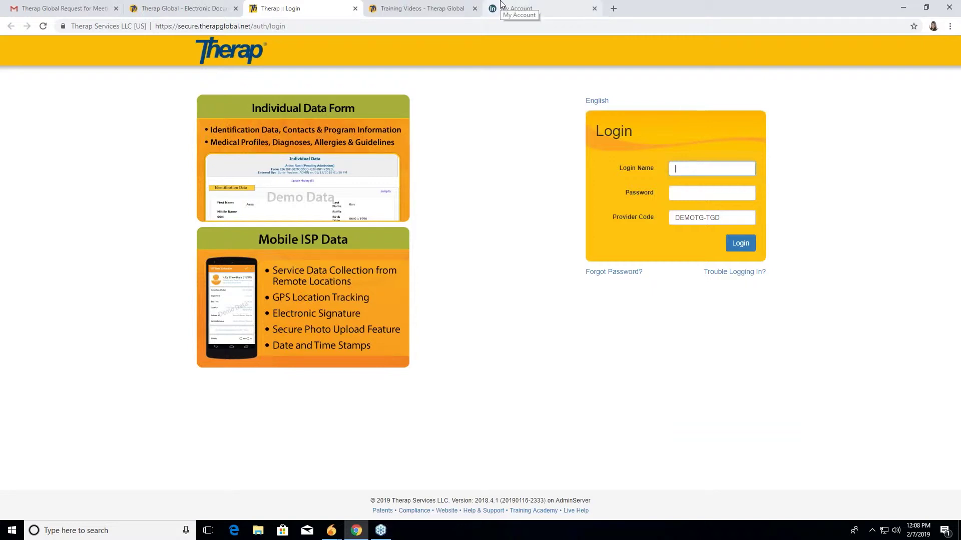
pyautogui.write('salsabil')
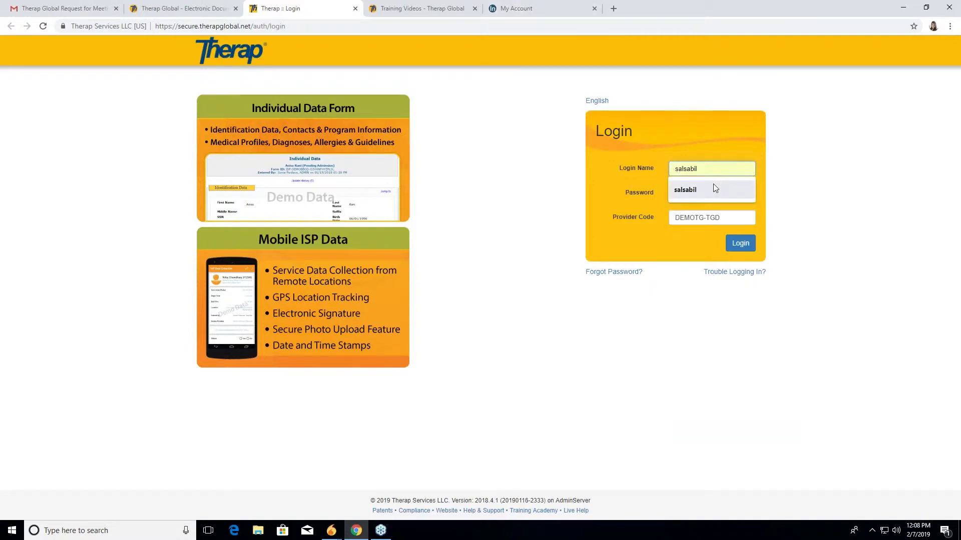
pyautogui.click(711, 188)
pyautogui.click(707, 195)
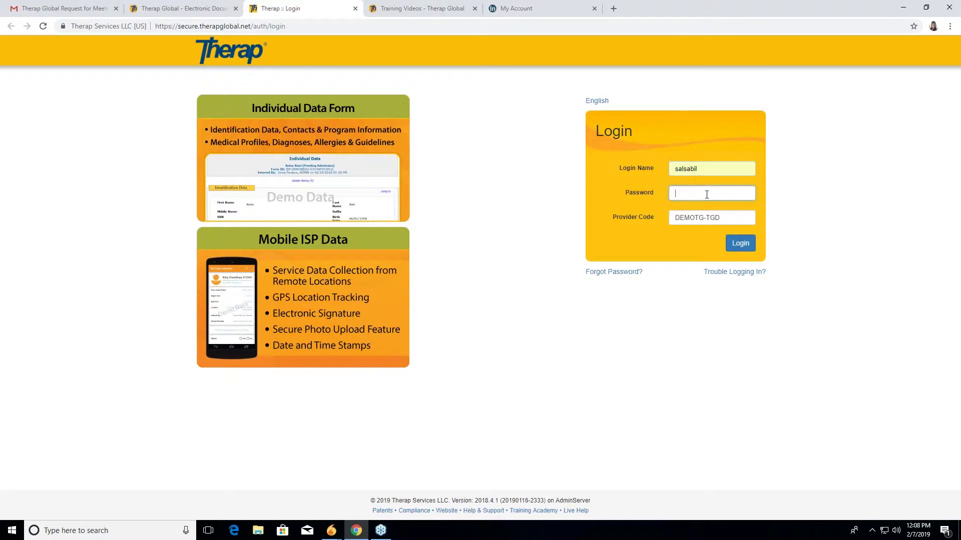
pyautogui.write('•••••••••')
pyautogui.click(741, 245)
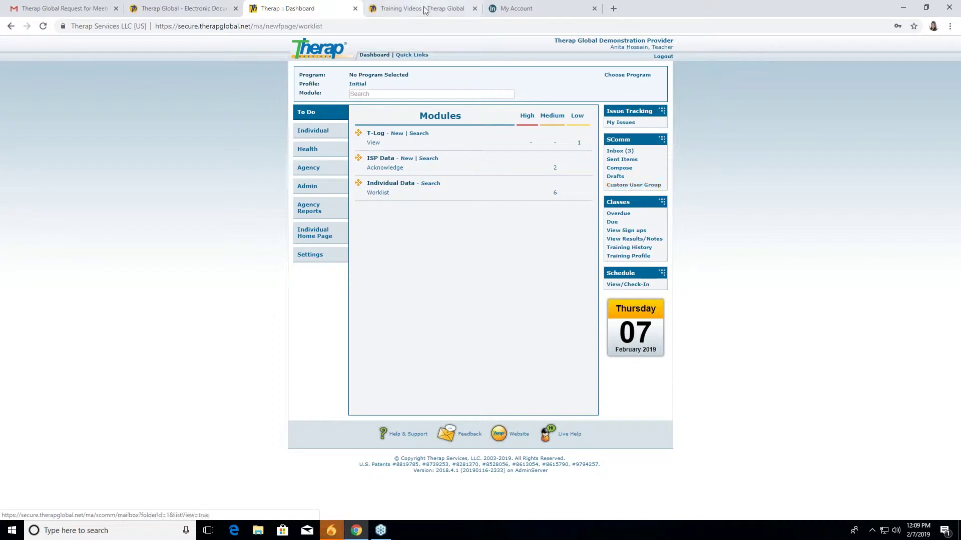
# Start a new T-Log for the only individual in the Special Day Shift program
pyautogui.click(301, 132)
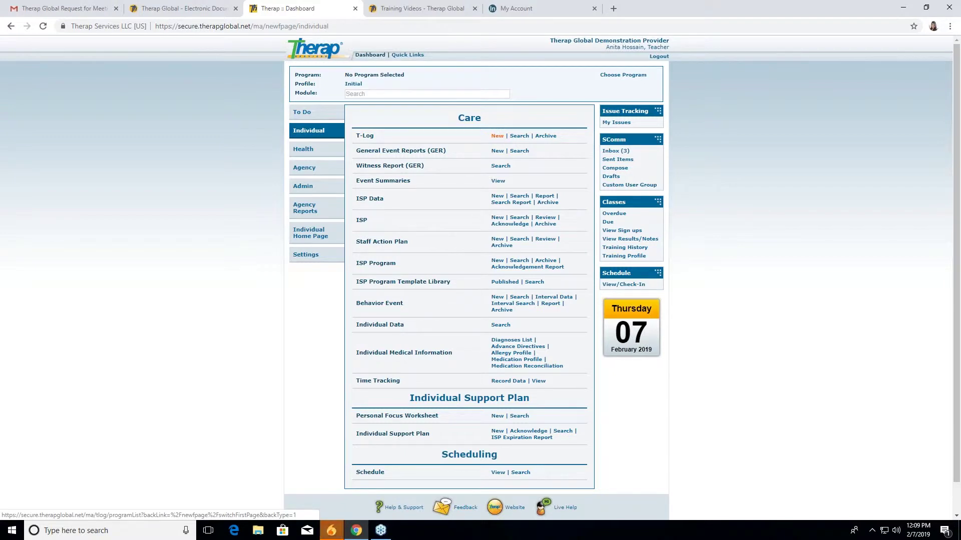
pyautogui.click(497, 136)
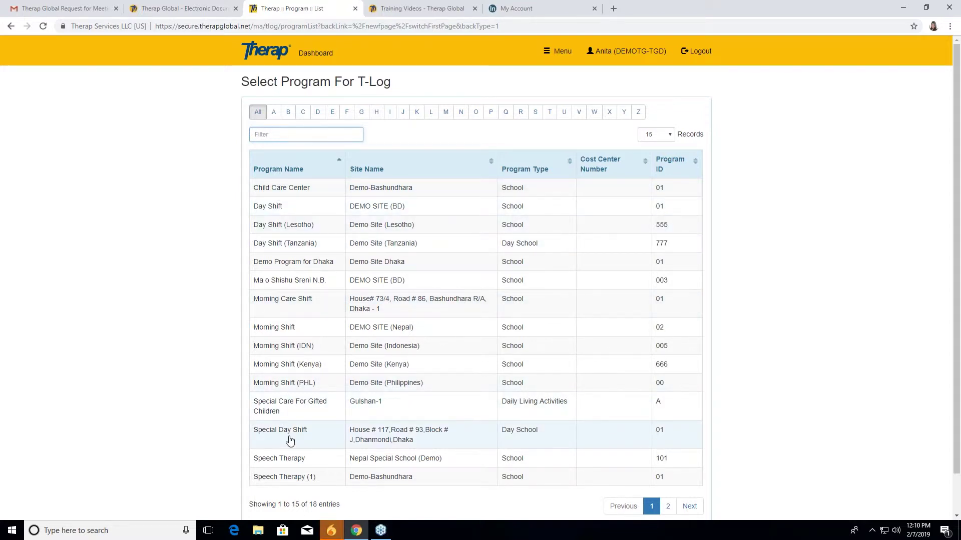
pyautogui.click(290, 440)
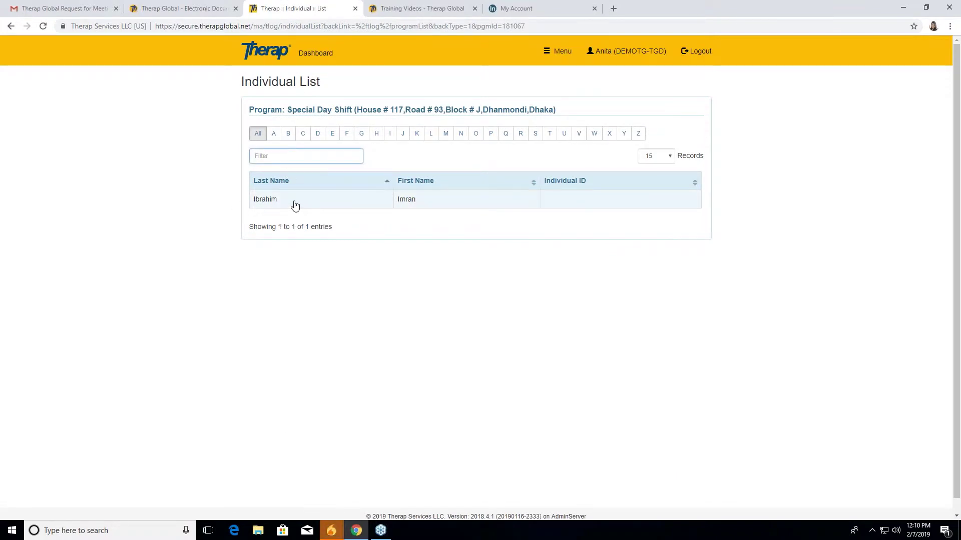
pyautogui.click(295, 205)
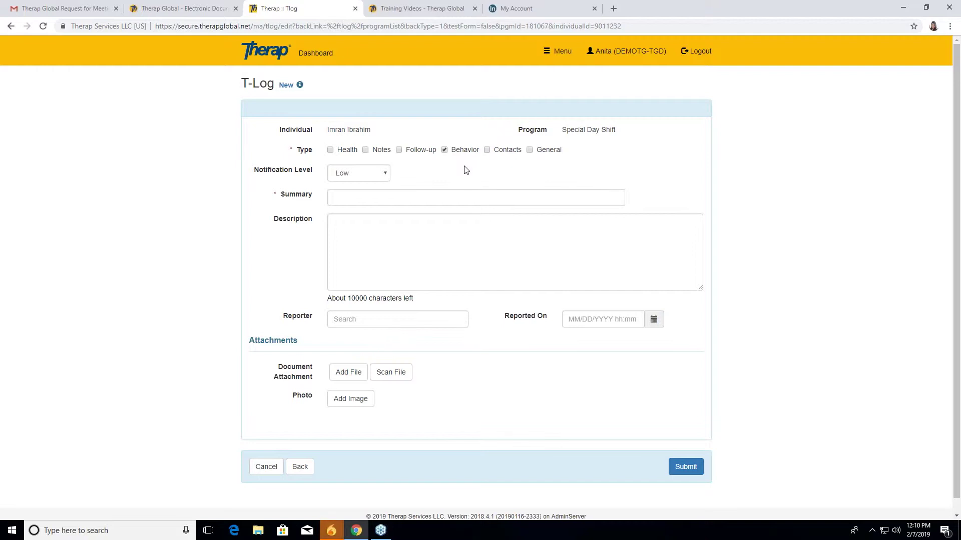
# Set the T-Log notification level to Medium and the summary to Communicate
pyautogui.click(384, 174)
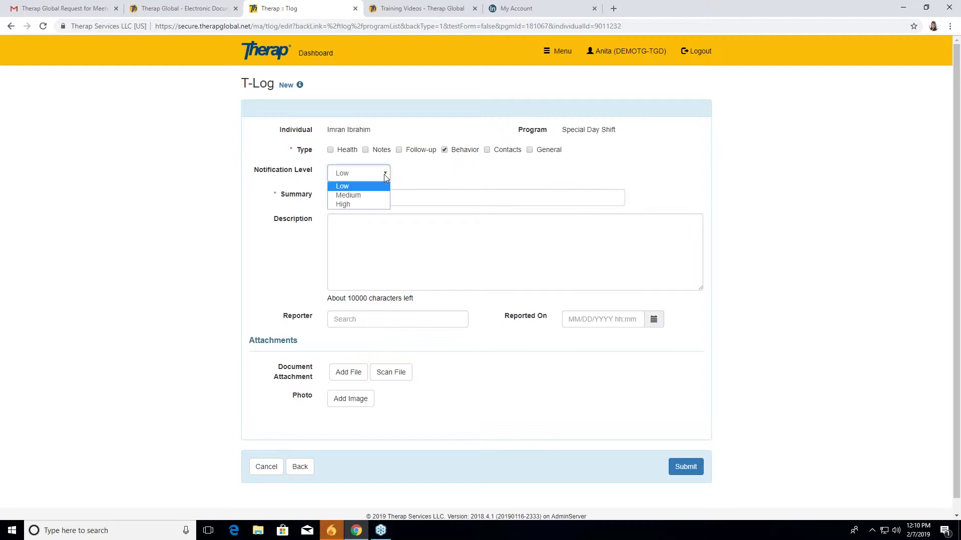
pyautogui.click(368, 196)
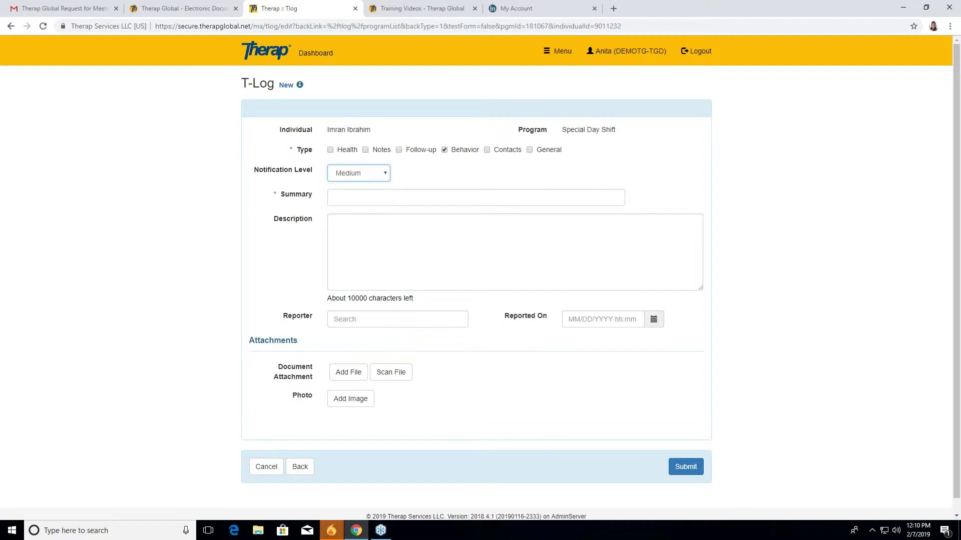
pyautogui.click(369, 195)
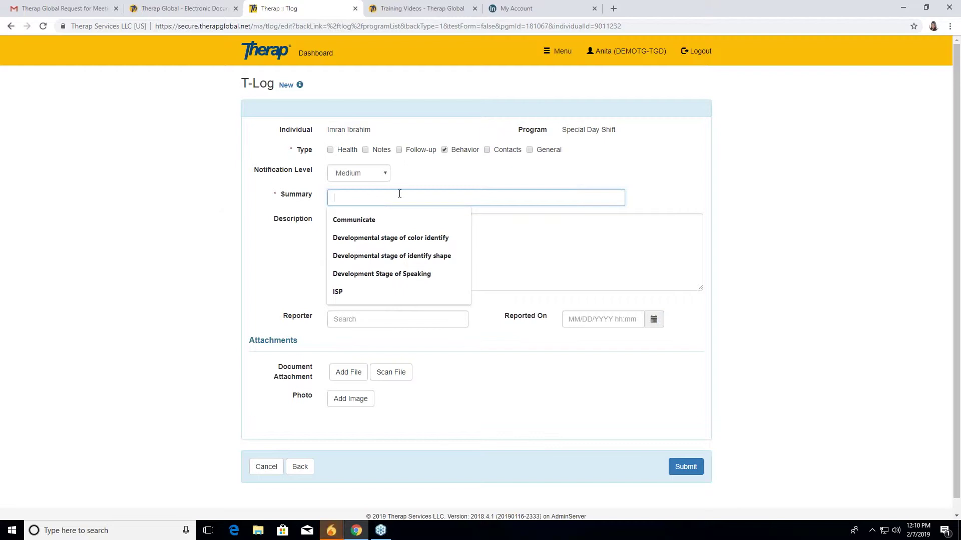
pyautogui.click(392, 220)
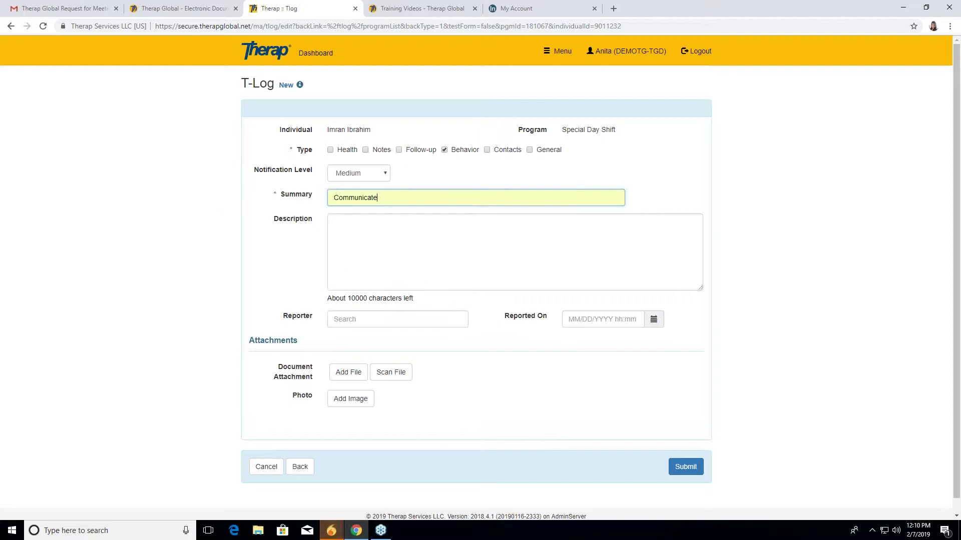
pyautogui.click(387, 226)
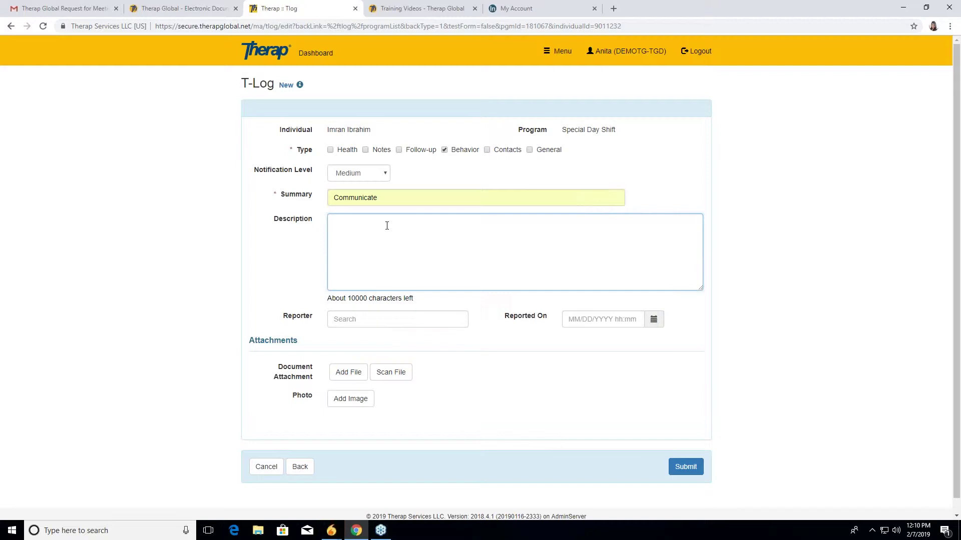
# Enter the description 'He is very friendly with others. He became friends with new persons.'
pyautogui.write('He is')
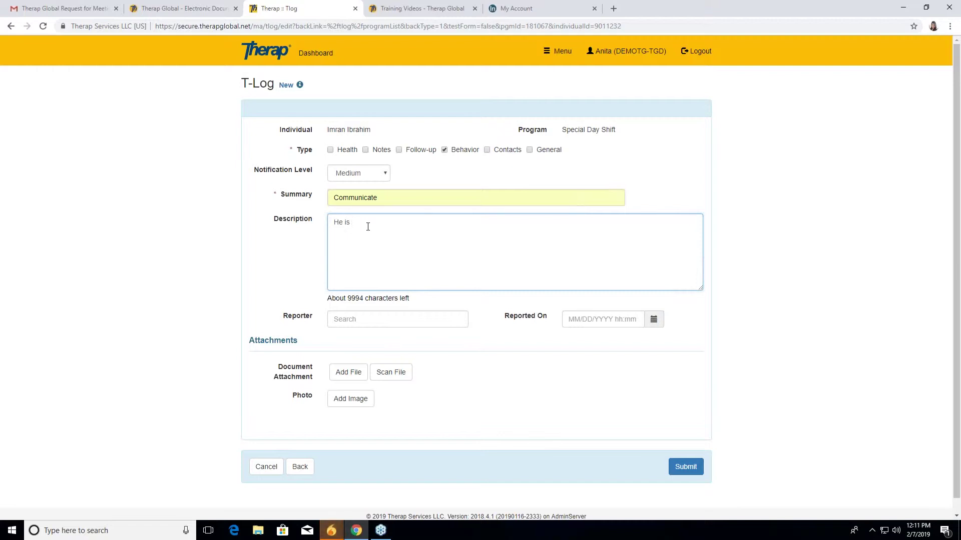
pyautogui.write('very friendly, w')
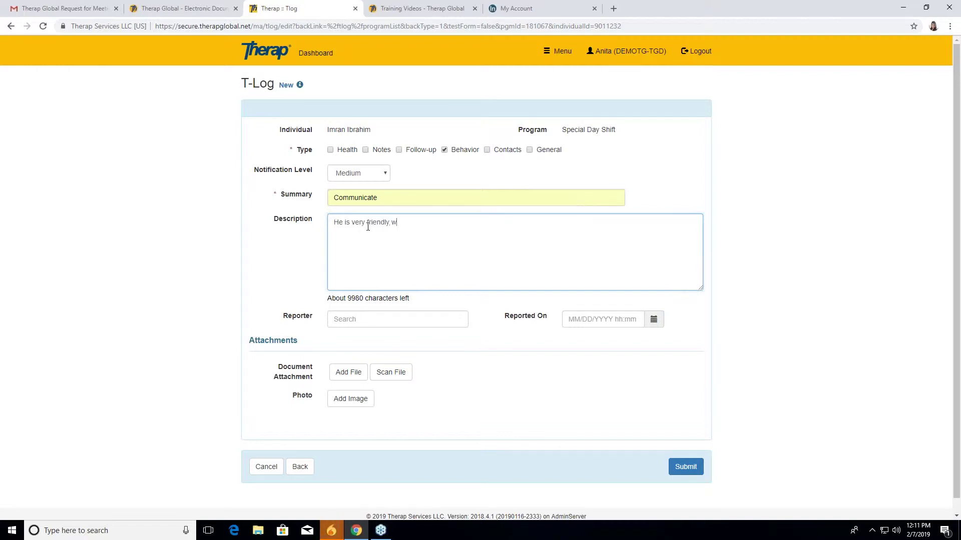
pyautogui.press('BackSpace')
pyautogui.press('BackSpace')
pyautogui.press('BackSpace')
pyautogui.write(' with others')
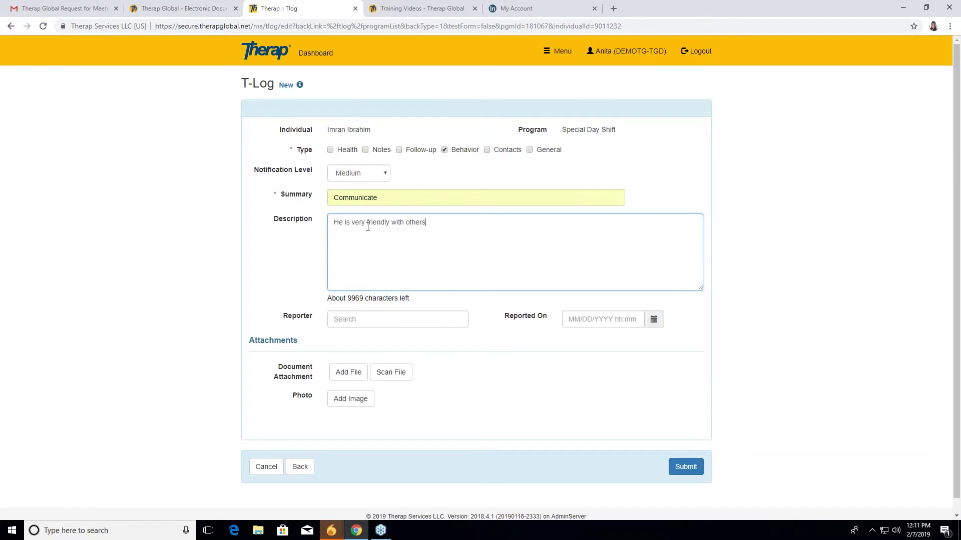
pyautogui.write('. He')
pyautogui.write(' ta')
pyautogui.press('BackSpace')
pyautogui.press('BackSpace')
pyautogui.write('became')
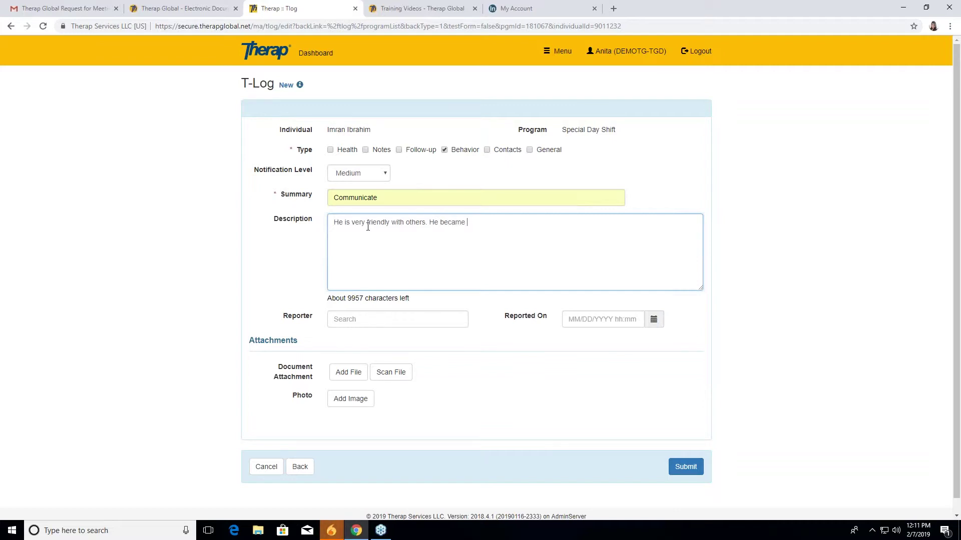
pyautogui.write(' friends ')
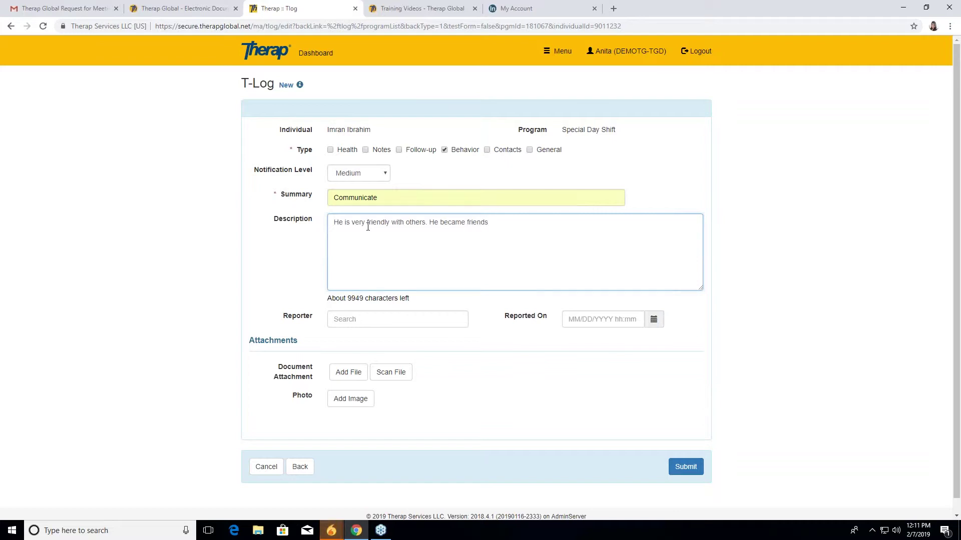
pyautogui.write('with new perso')
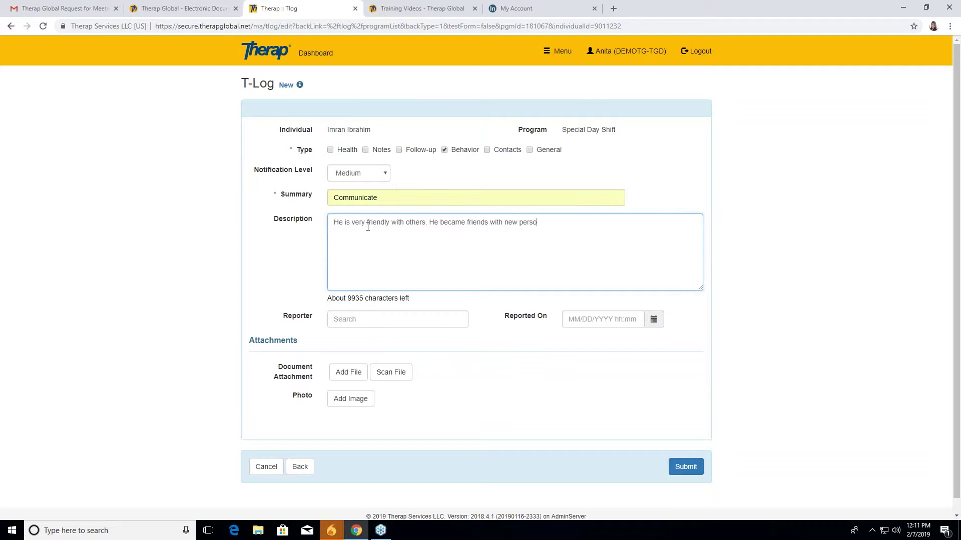
pyautogui.write('ns.')
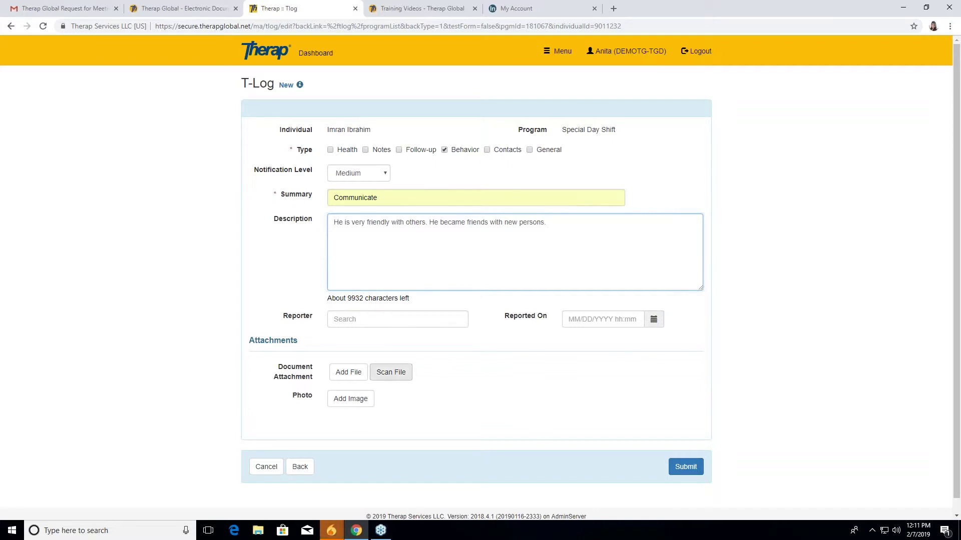
# Submit the Behavior T-Log and review its saved record
pyautogui.click(680, 472)
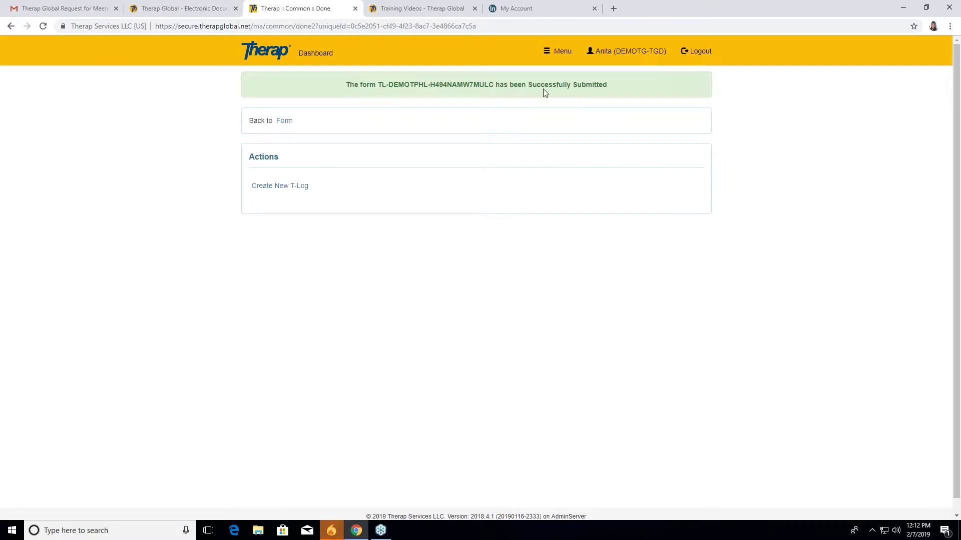
pyautogui.click(282, 124)
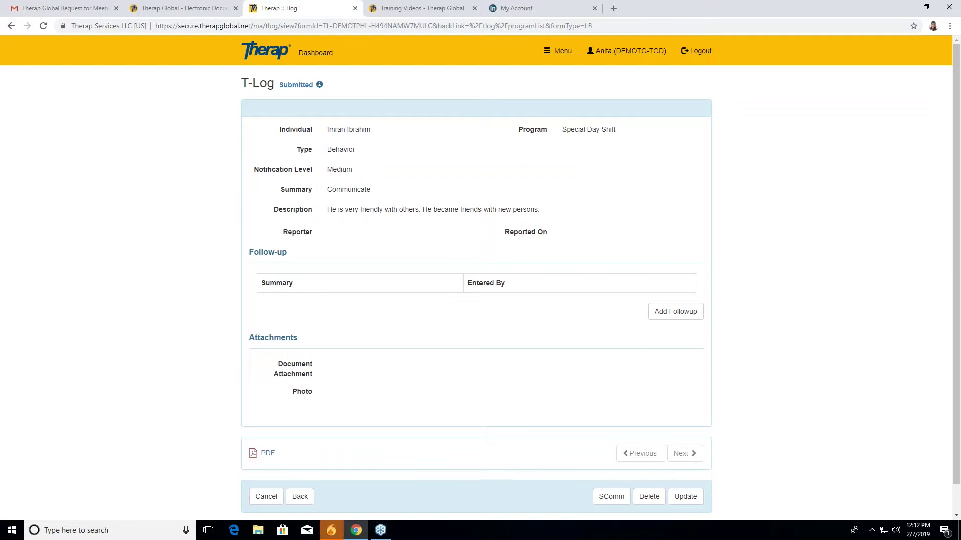
pyautogui.scroll(-1, 550, 347)
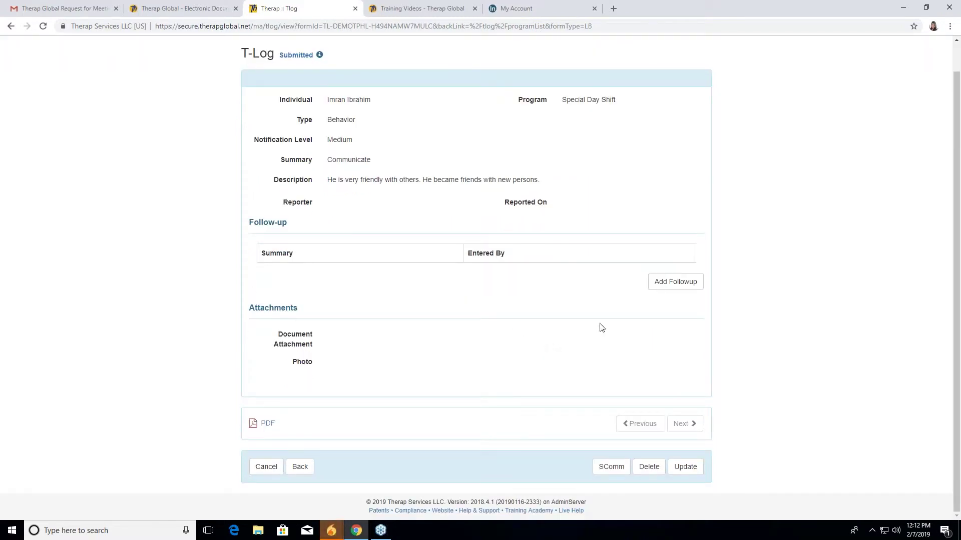
# Share the T-Log in a new SComm message addressed to the teacher
pyautogui.click(606, 472)
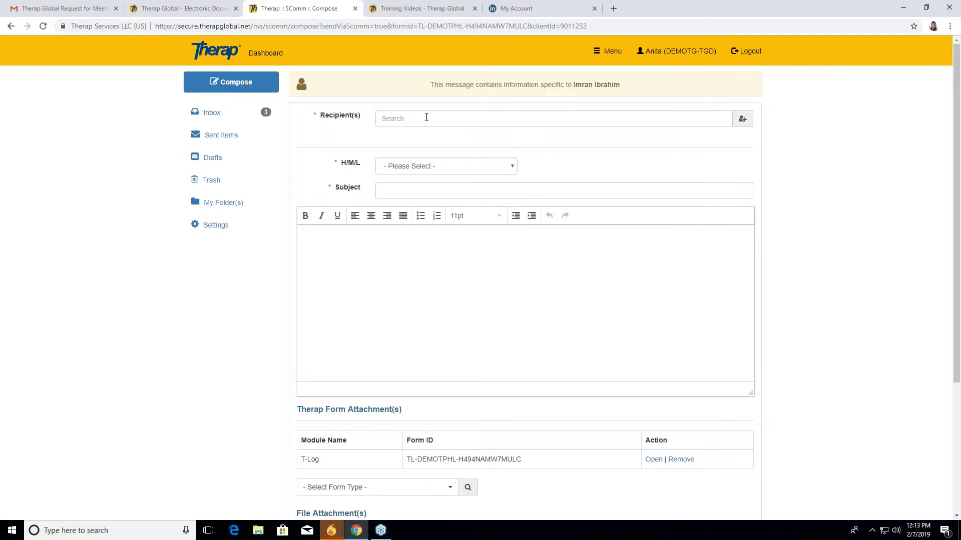
pyautogui.click(426, 117)
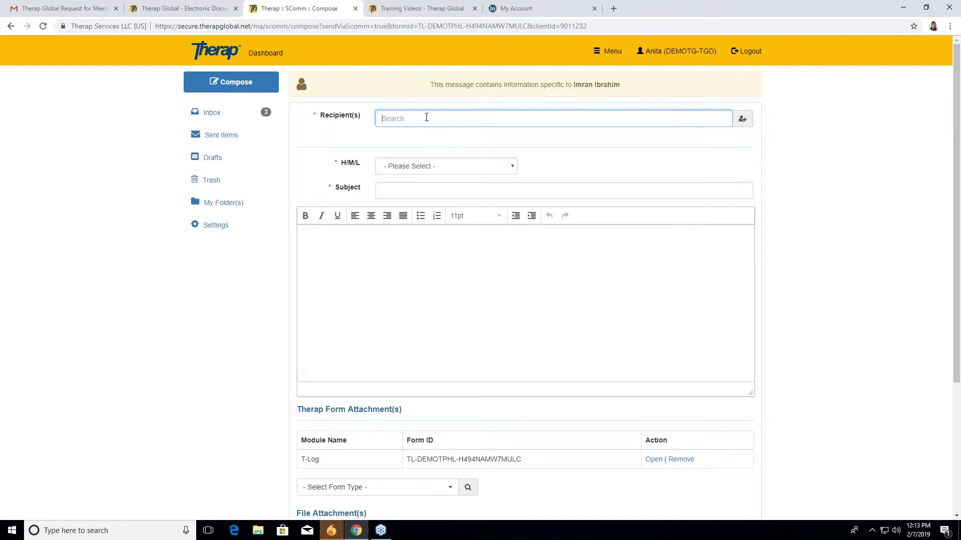
pyautogui.write('soni')
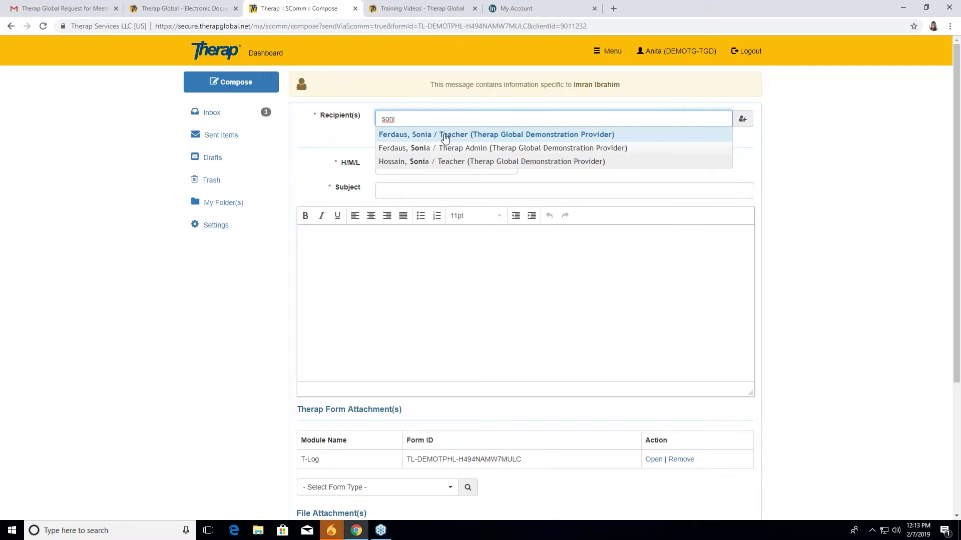
pyautogui.click(445, 135)
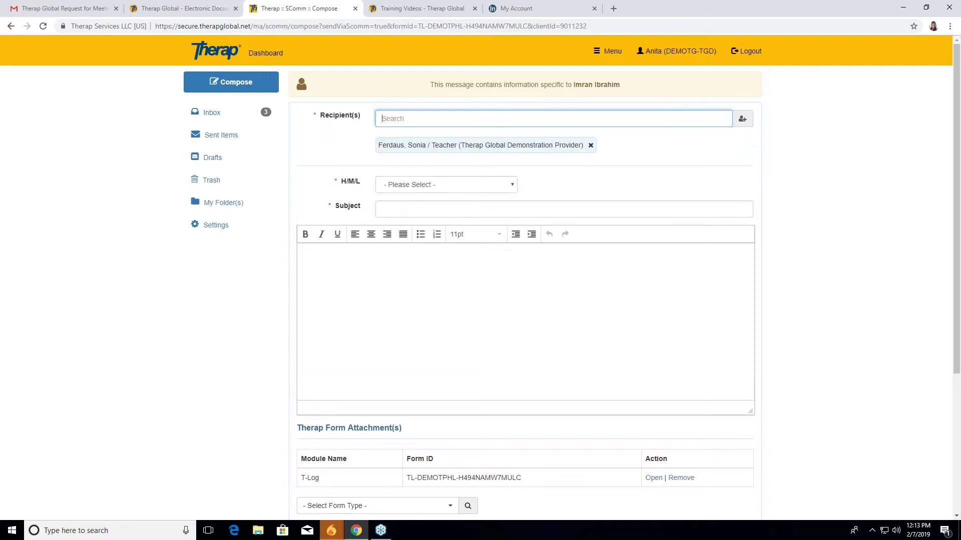
# Set the message priority to Medium and the subject to Communicate
pyautogui.click(513, 186)
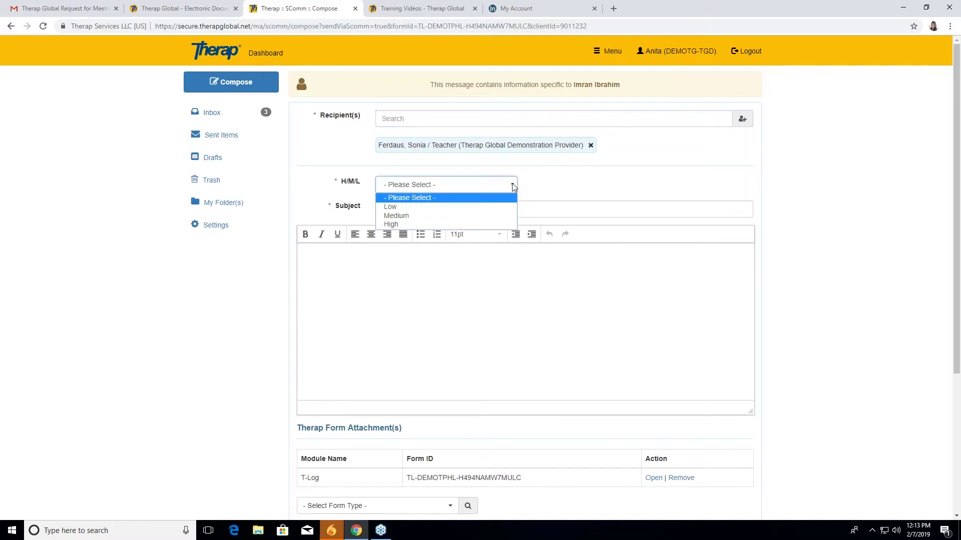
pyautogui.click(407, 216)
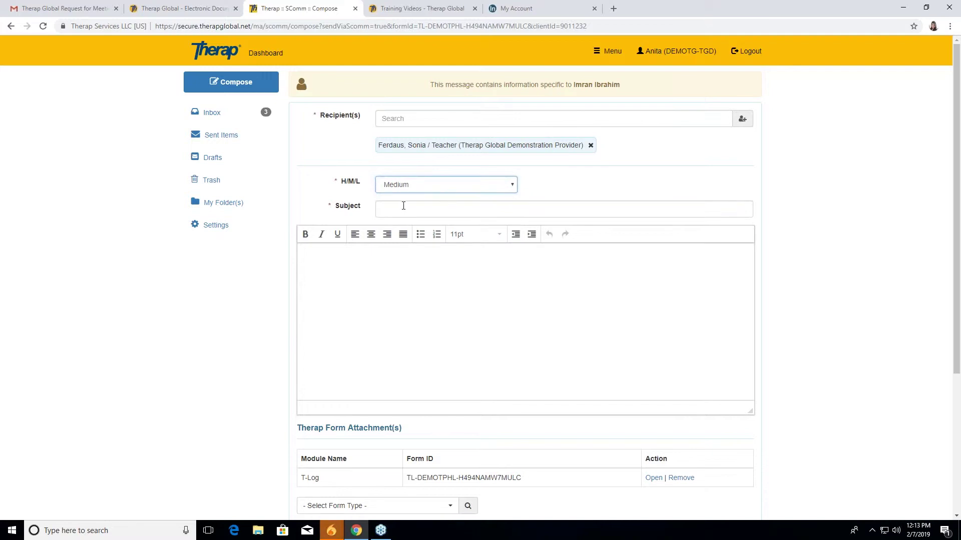
pyautogui.click(403, 207)
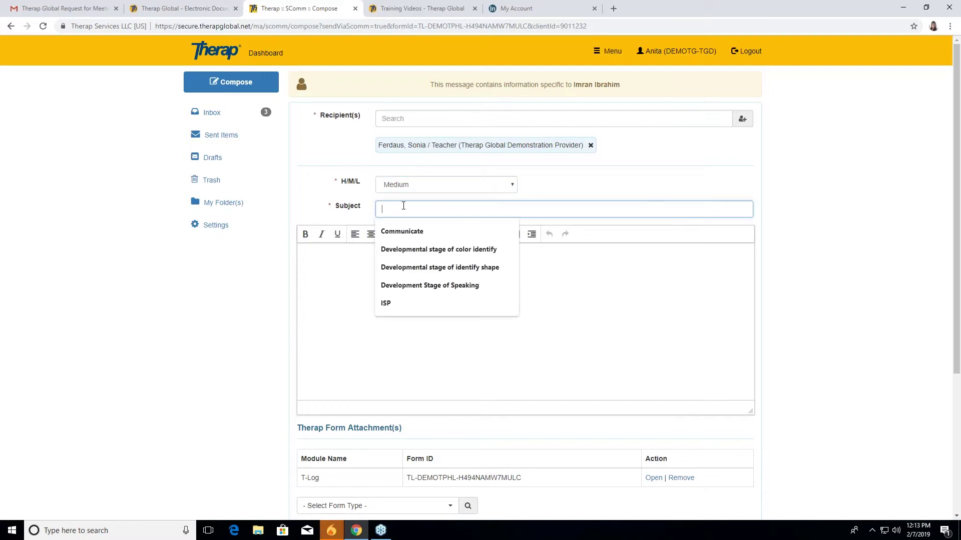
pyautogui.click(420, 233)
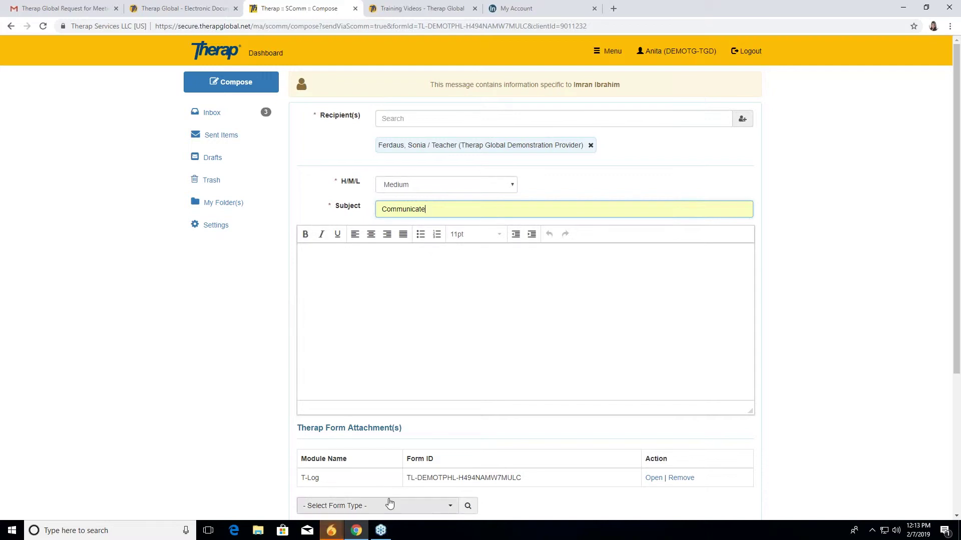
# Write 'Please check the T-Log.' in the message body, correcting the 'Pleae' typo
pyautogui.click(361, 269)
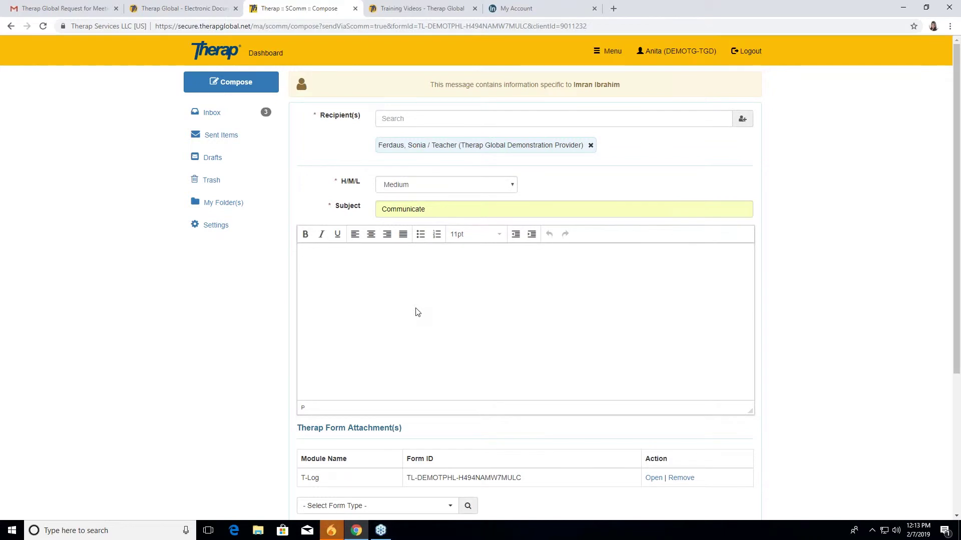
pyautogui.write('Pleae check the T-Log')
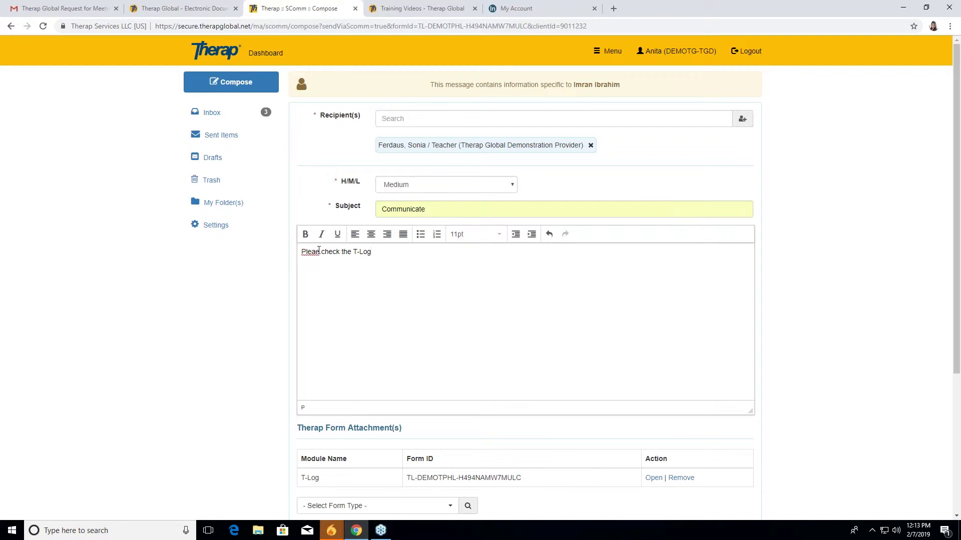
pyautogui.write('e')
pyautogui.write('.')
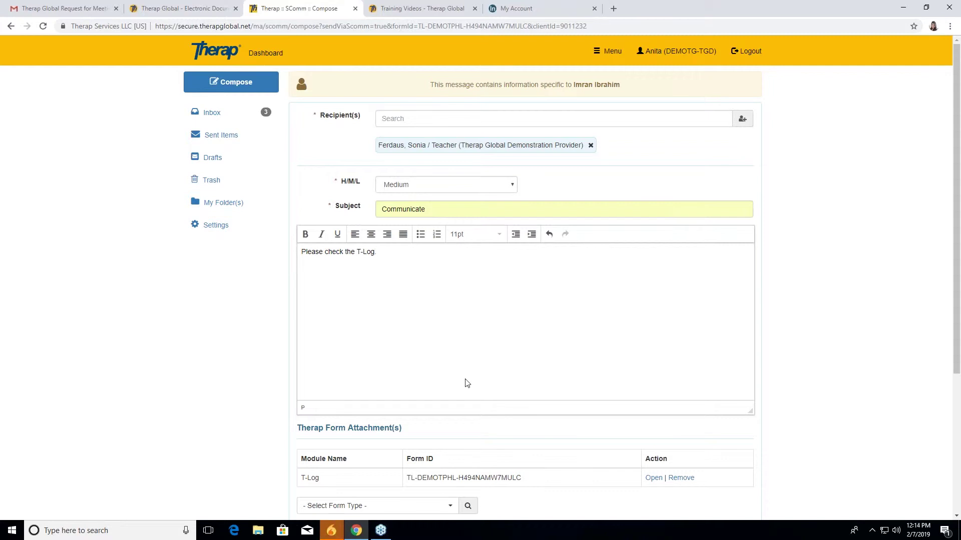
# Choose T-Log as the attachment form type, filtering the list by 't'
pyautogui.scroll(-3, 466, 383)
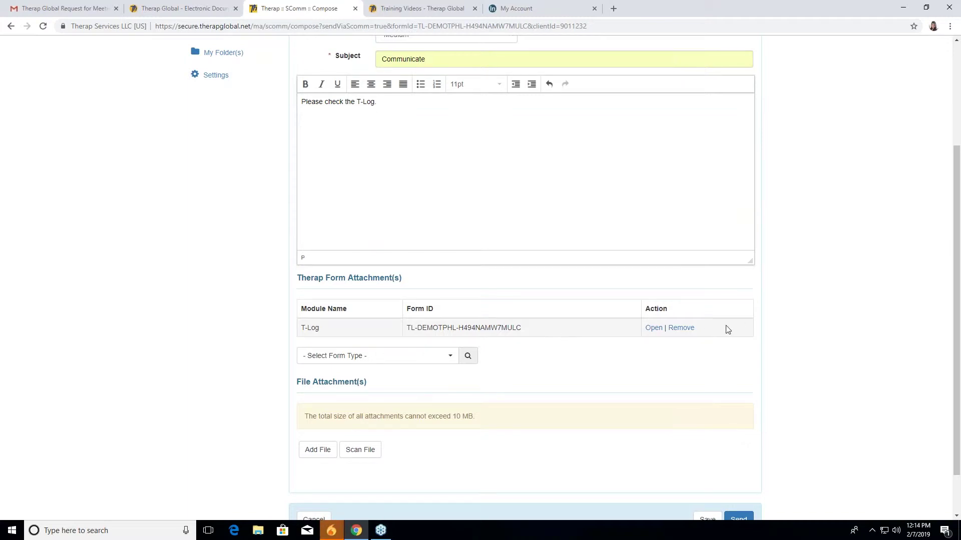
pyautogui.scroll(-1, 520, 341)
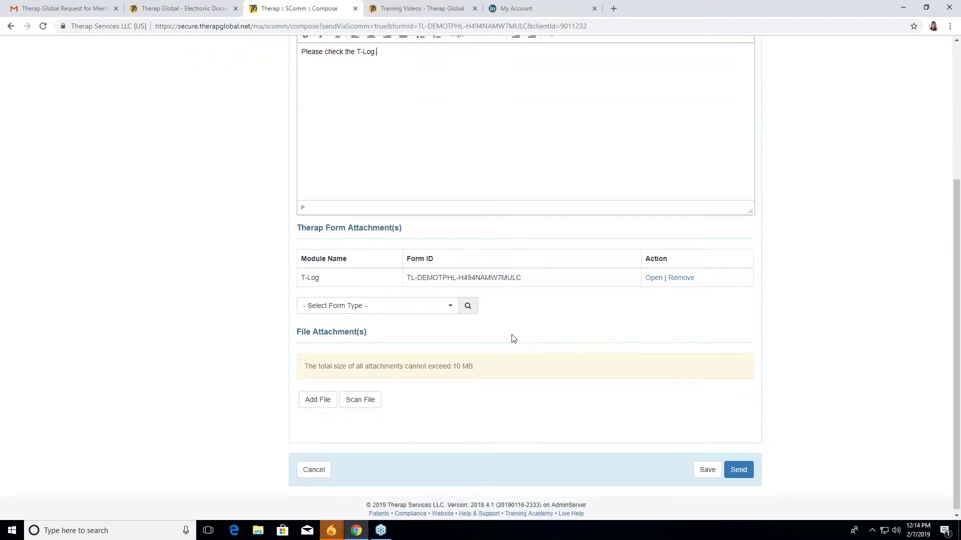
pyautogui.click(456, 308)
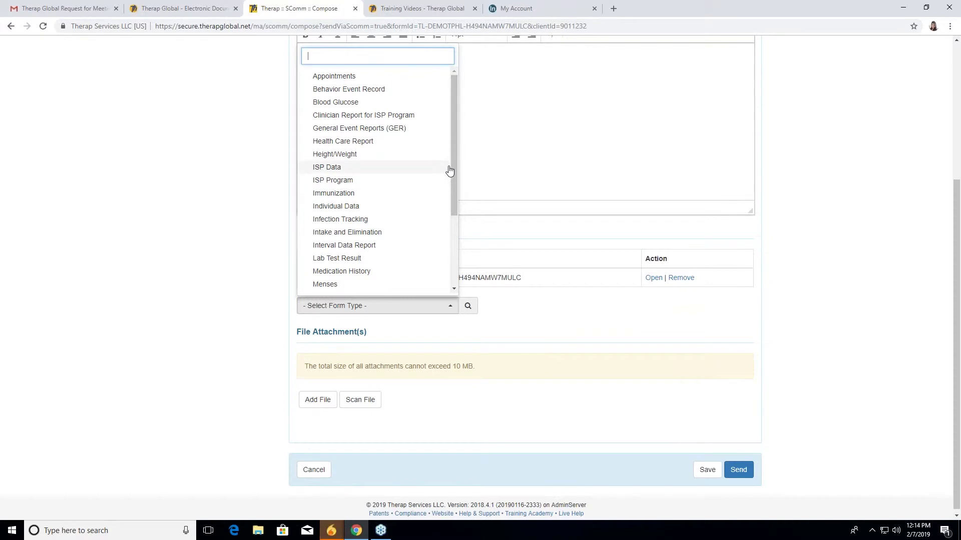
pyautogui.write('t')
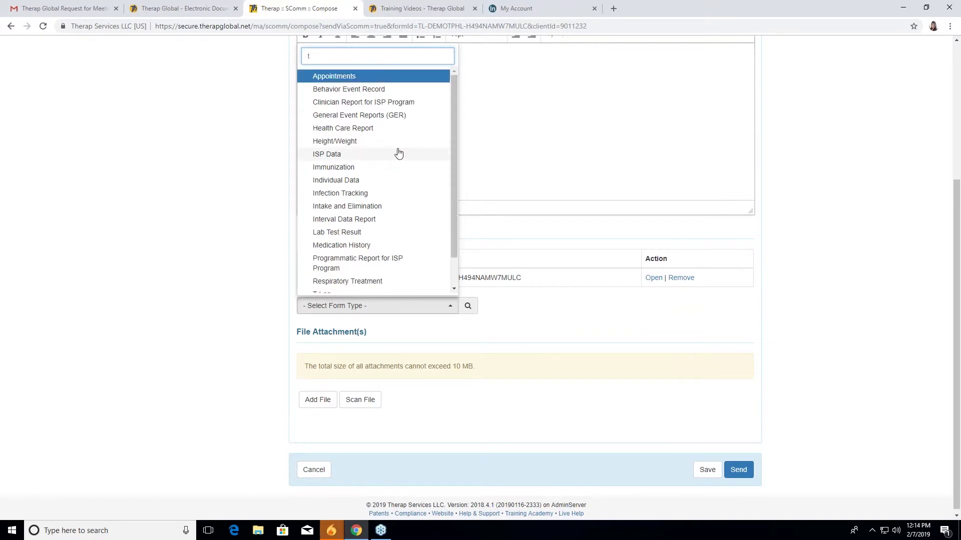
pyautogui.write('-')
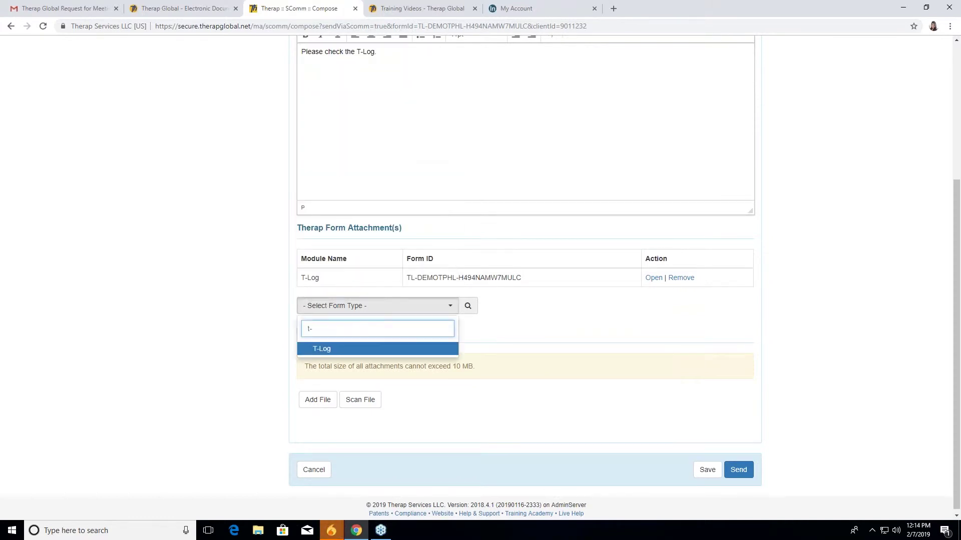
pyautogui.press('BackSpace')
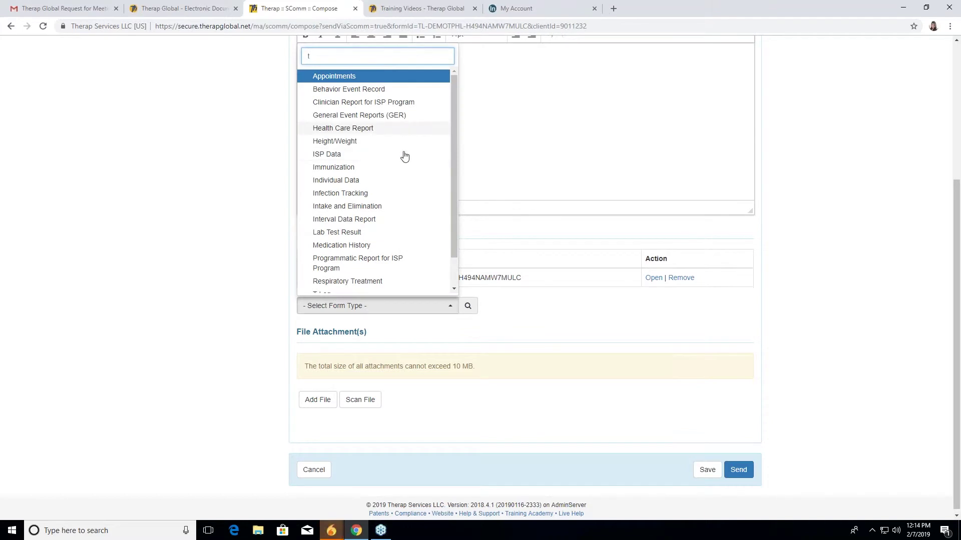
pyautogui.scroll(-2, 405, 156)
pyautogui.click(327, 262)
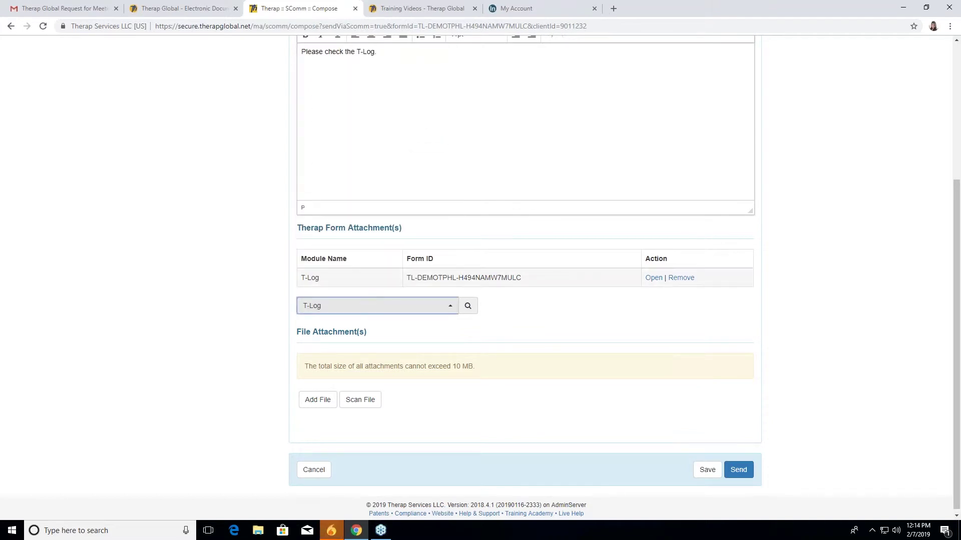
# Send the SComm message with the attached T-Log to the teacher
pyautogui.click(739, 471)
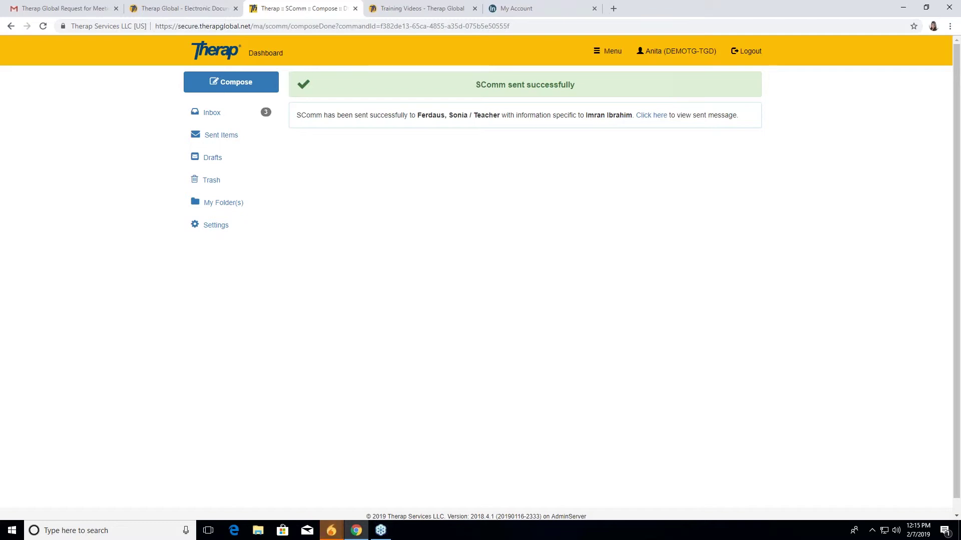
# Log out and sign back in with the teacher's saved login name and password
pyautogui.click(741, 52)
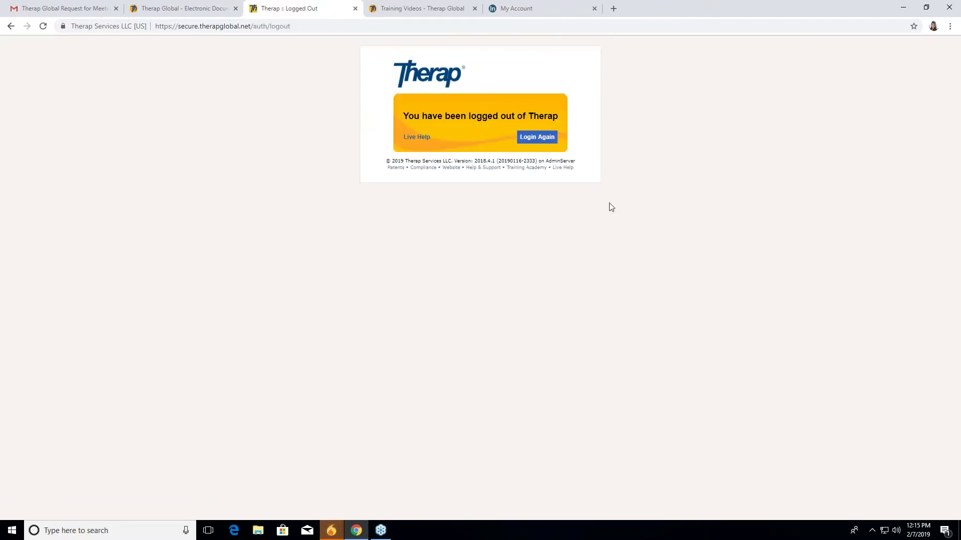
pyautogui.click(536, 137)
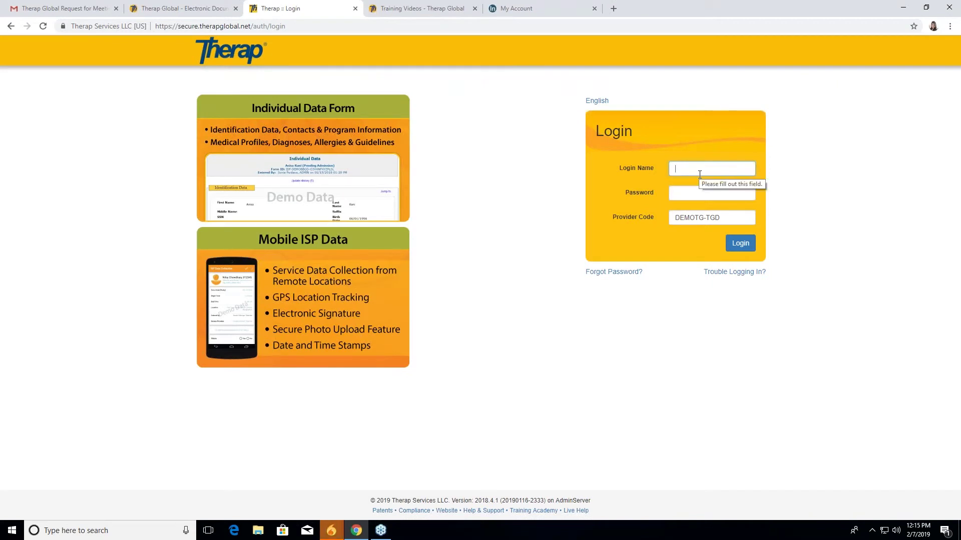
pyautogui.write('s')
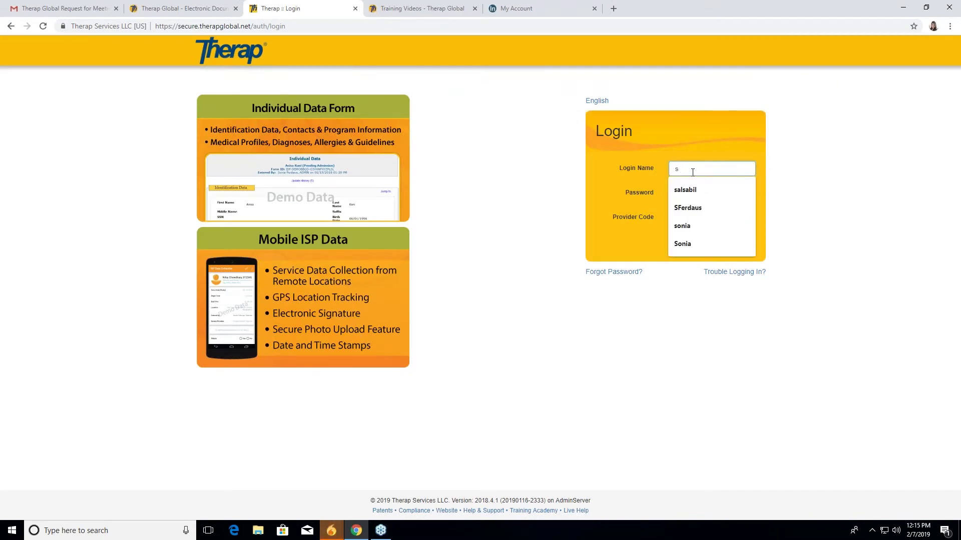
pyautogui.click(693, 209)
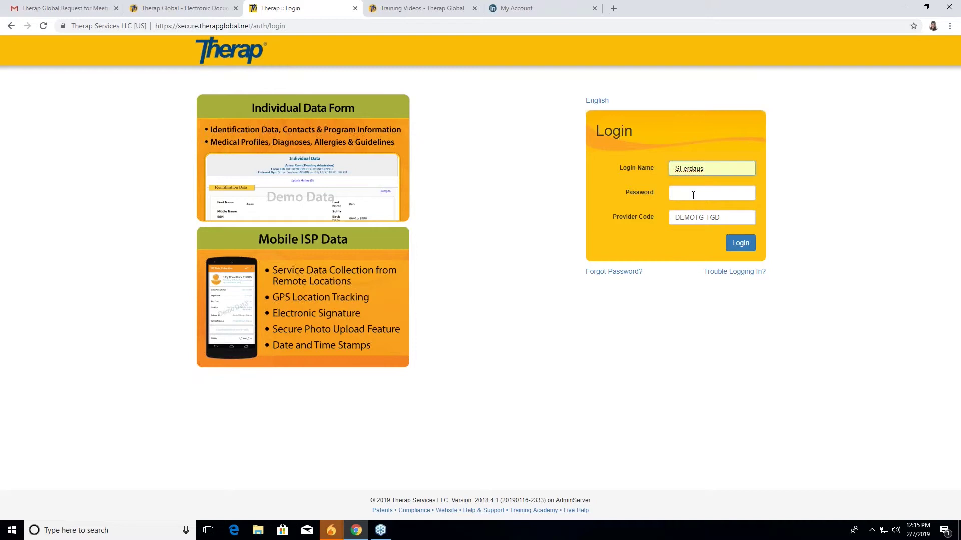
pyautogui.click(693, 195)
pyautogui.click(741, 243)
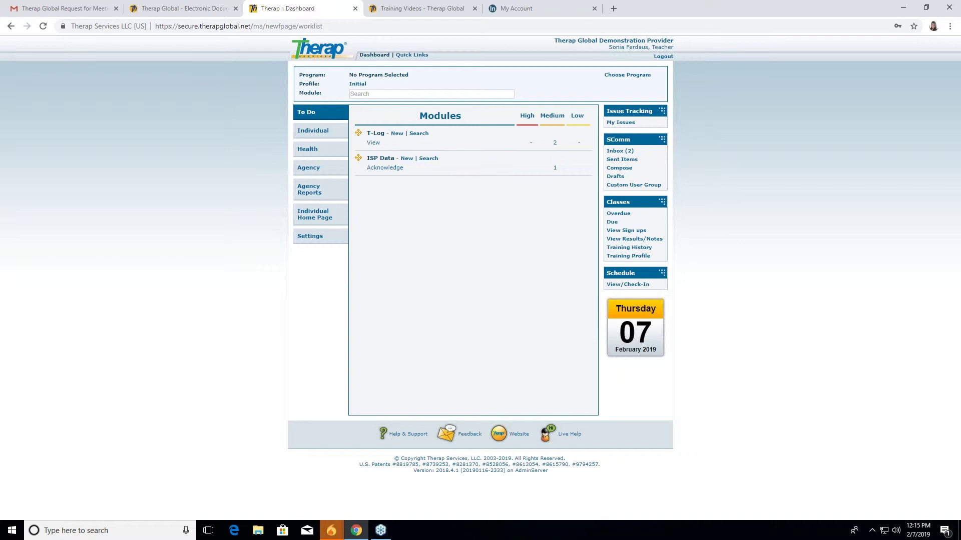
# From the SComm Inbox, open the newest Communicate message with its T-Log attachment
pyautogui.click(619, 153)
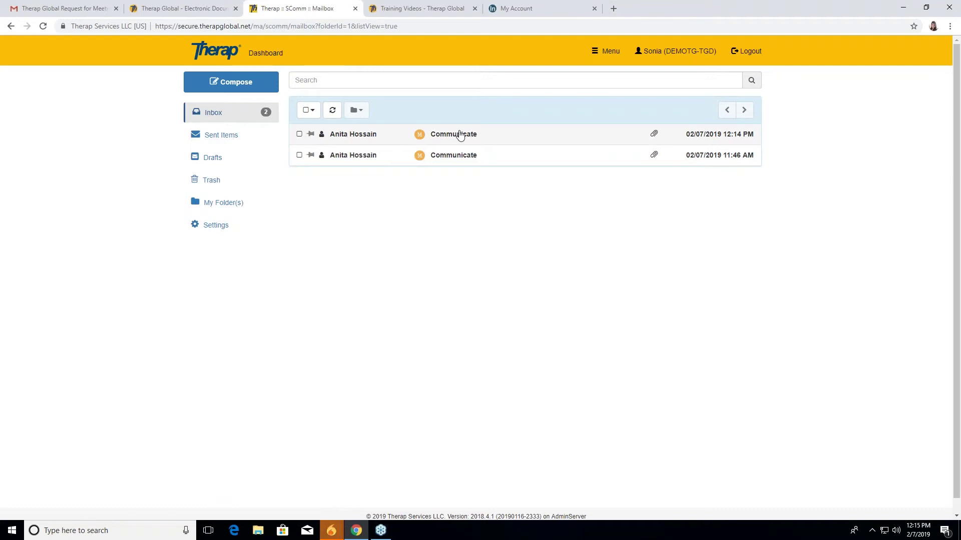
pyautogui.click(460, 136)
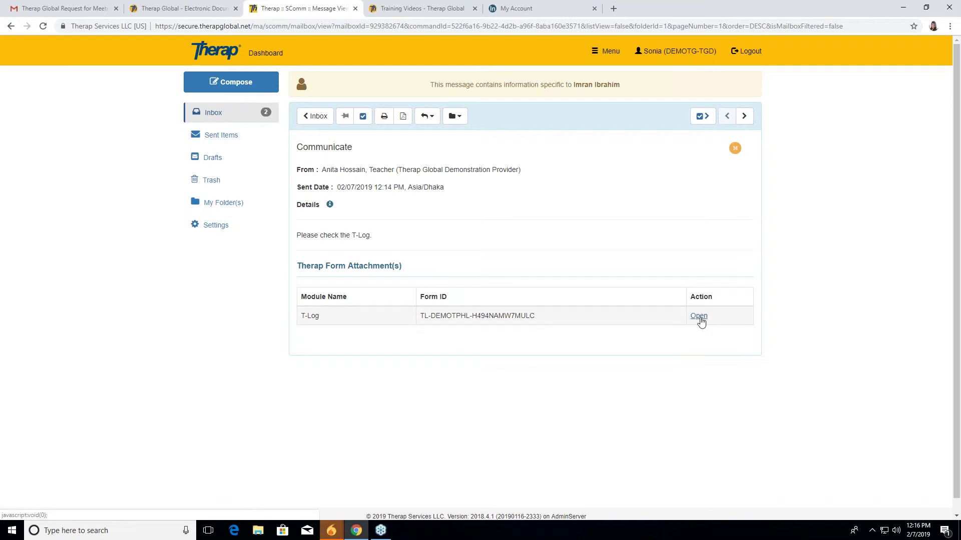
pyautogui.click(699, 317)
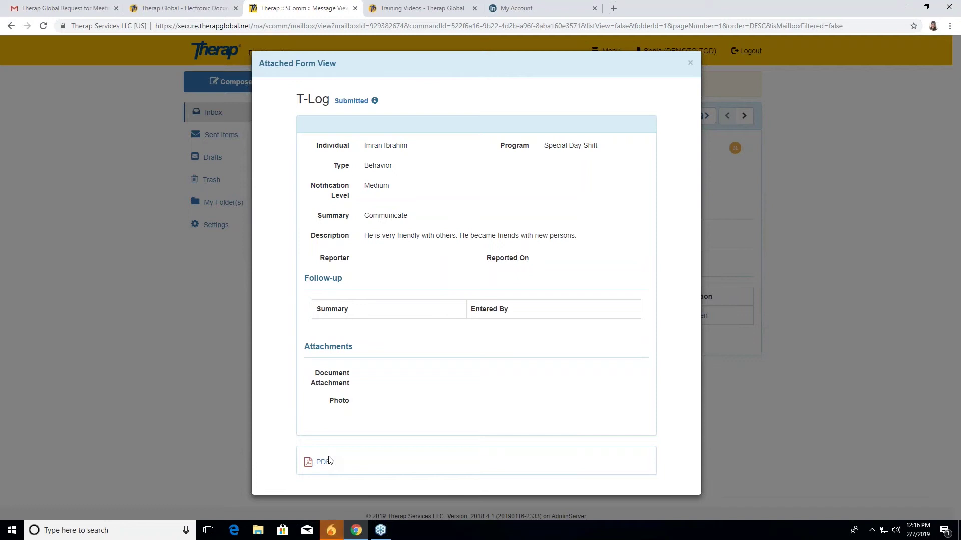
pyautogui.click(691, 64)
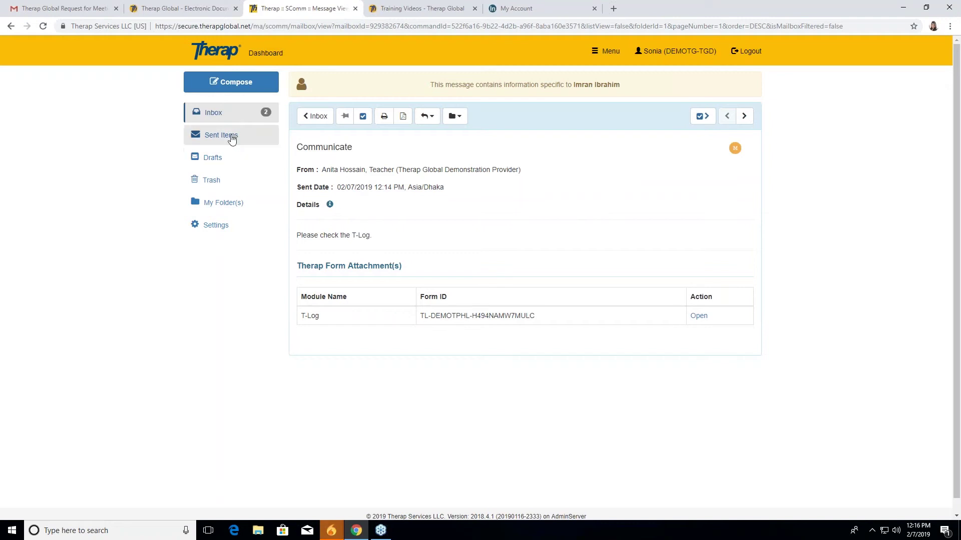
# Reopen the Communicate message from the inbox and start a Reply to it
pyautogui.click(243, 112)
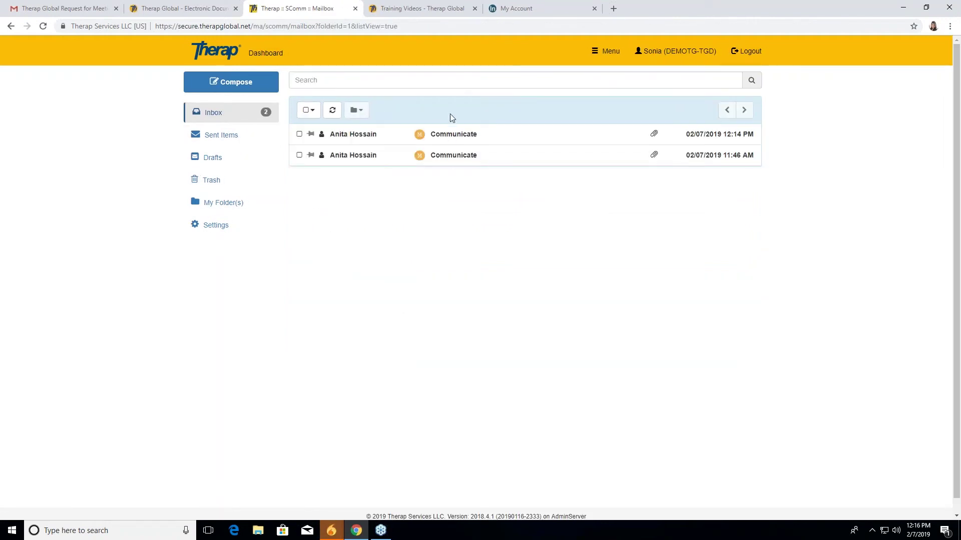
pyautogui.click(450, 135)
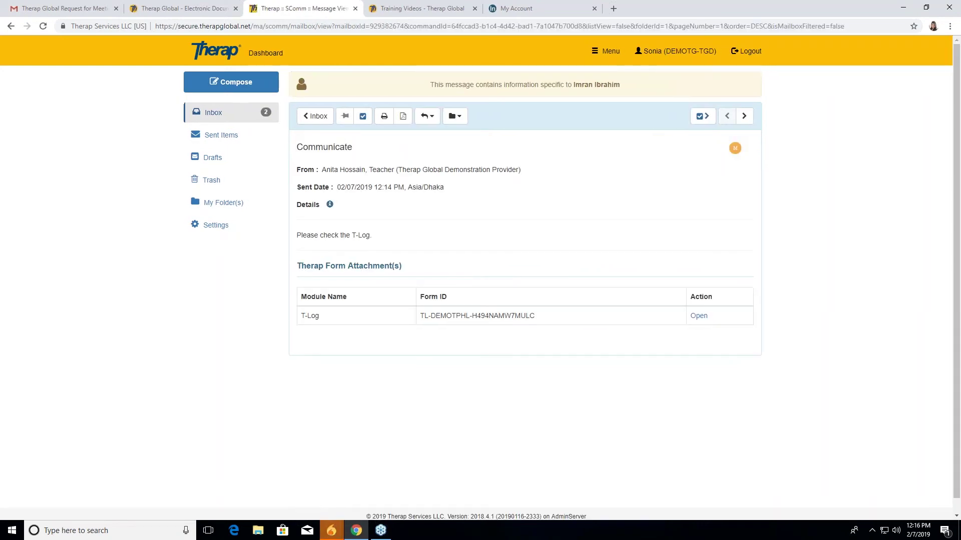
pyautogui.click(427, 116)
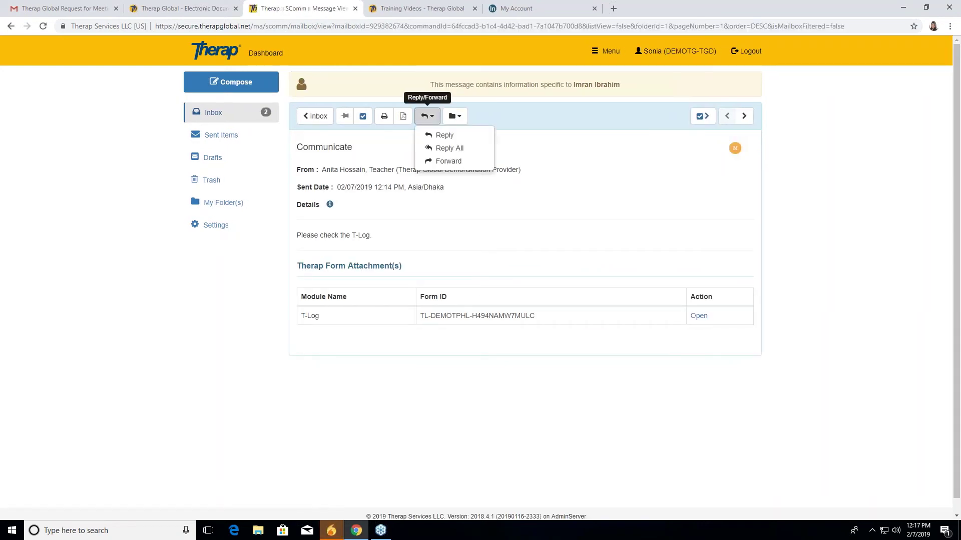
pyautogui.click(443, 136)
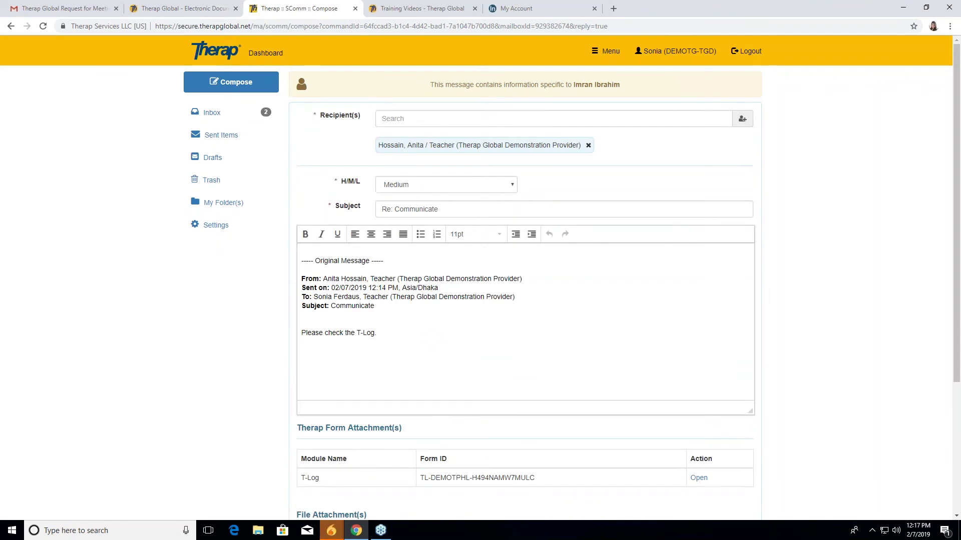
# Type 'Received' at the top of the reply body followed by a new line
pyautogui.click(356, 250)
pyautogui.write('Re')
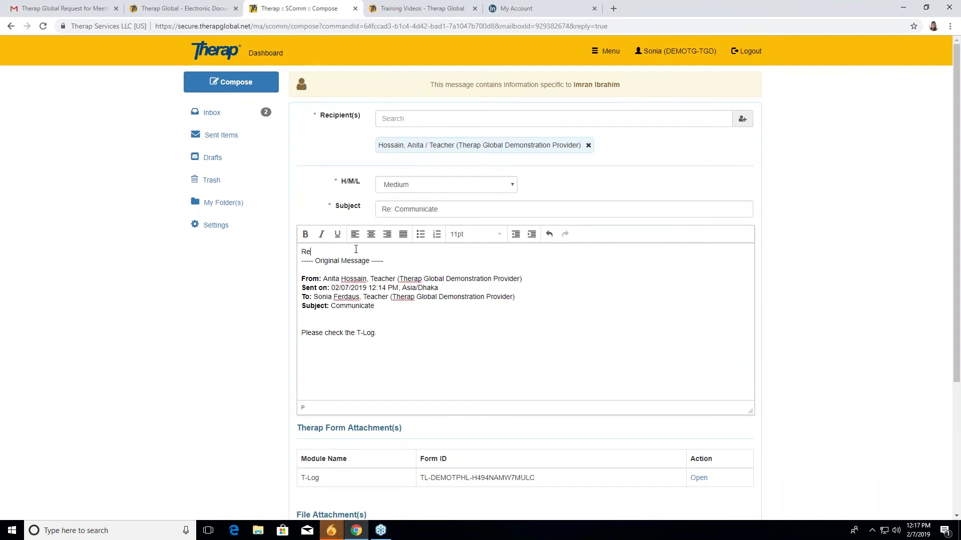
pyautogui.write('ceived')
pyautogui.press('Return')
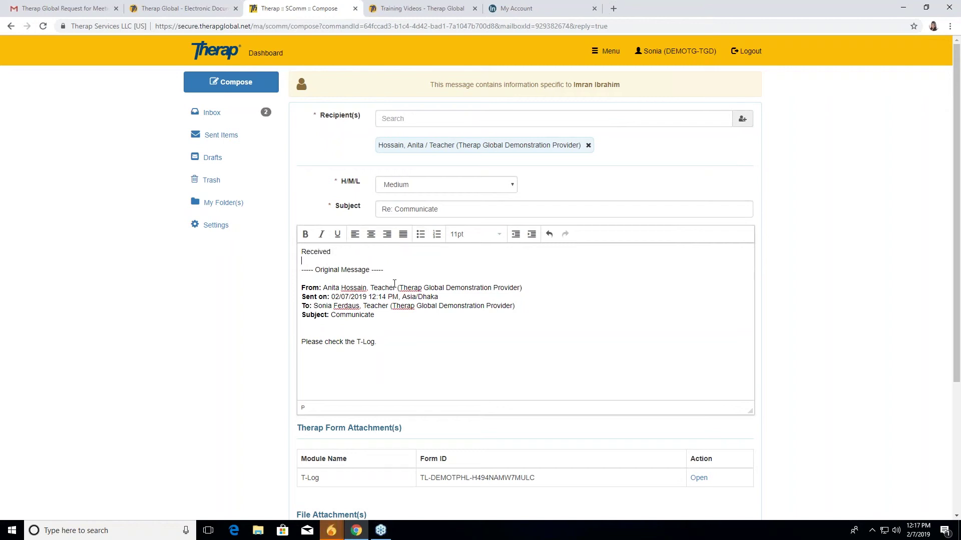
pyautogui.scroll(-3, 395, 284)
pyautogui.scroll(1, 480, 270)
pyautogui.scroll(-4, 380, 252)
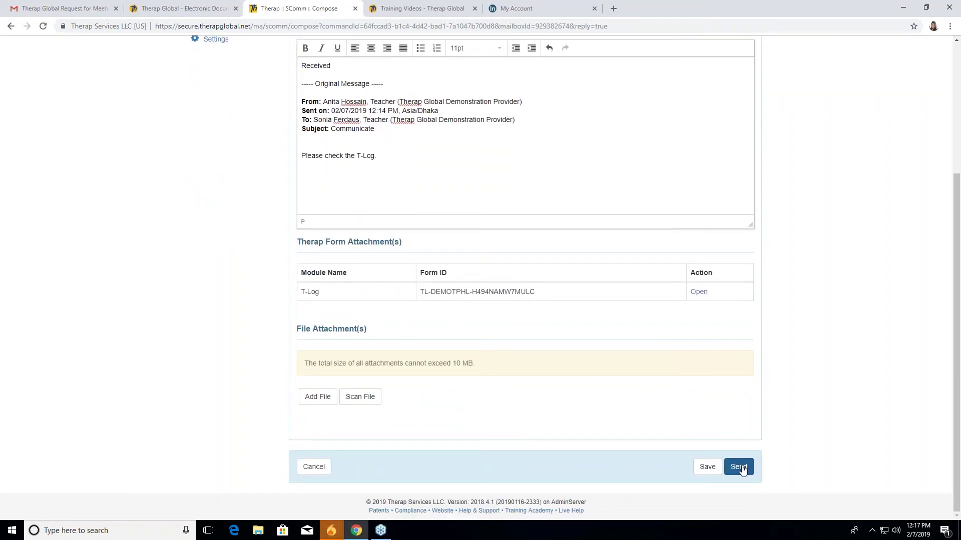
pyautogui.scroll(3, 494, 307)
pyautogui.scroll(-4, 493, 307)
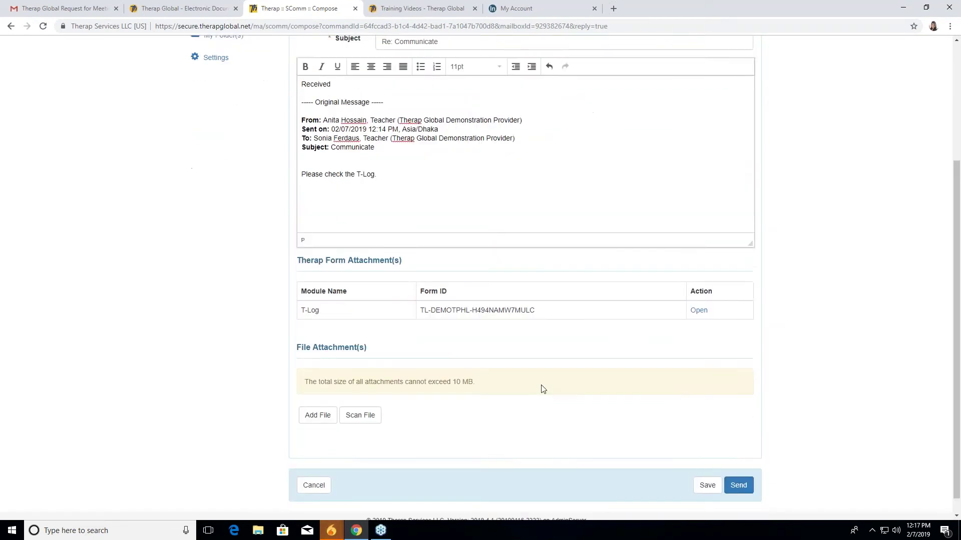
# Send the 'Received' reply, then log out and return to the login page
pyautogui.click(739, 467)
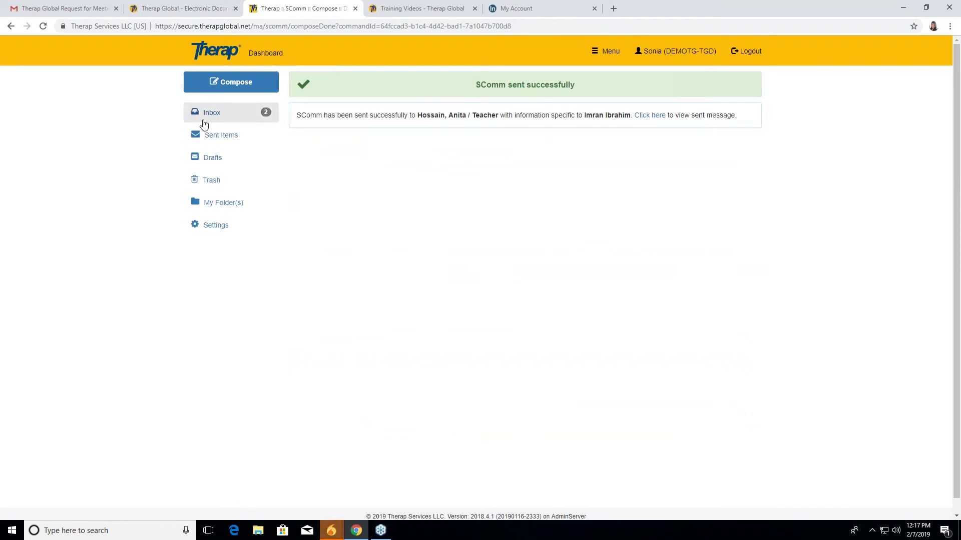
pyautogui.click(735, 55)
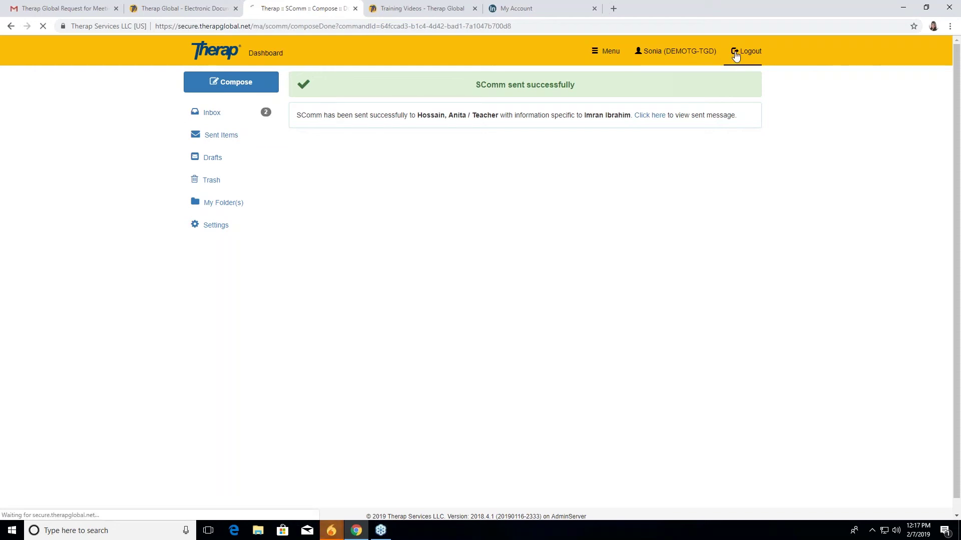
pyautogui.click(543, 143)
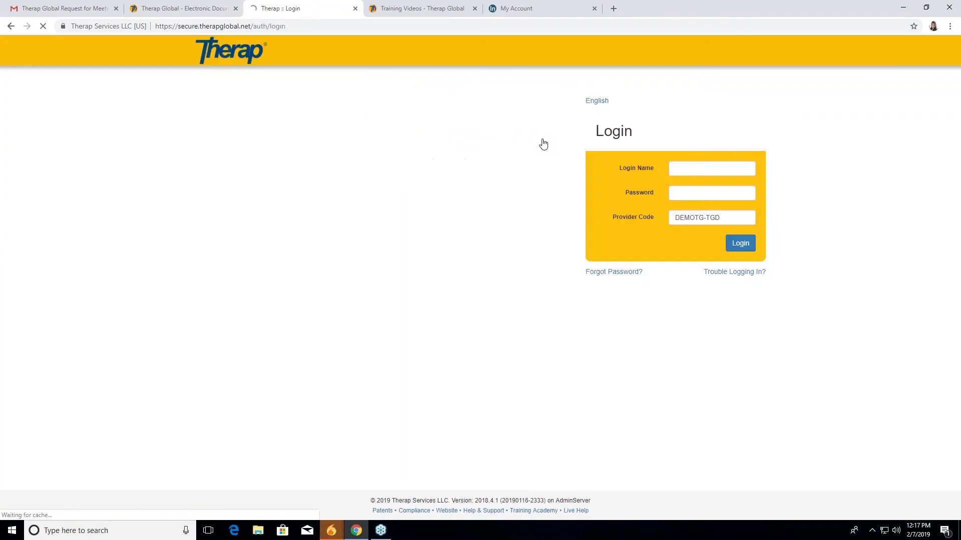
# Log in as the other teacher using the saved login name and password
pyautogui.write('sa')
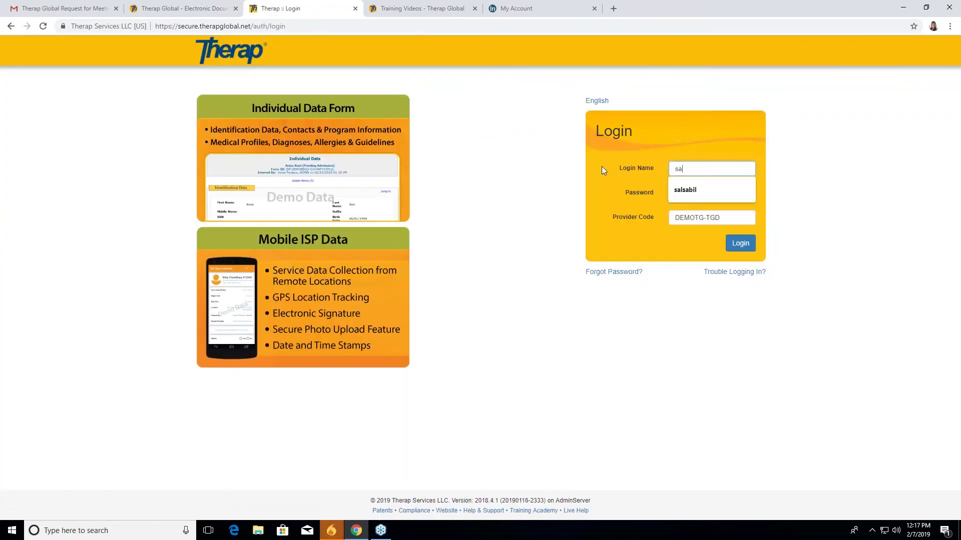
pyautogui.press('Down')
pyautogui.press('Return')
pyautogui.click(699, 189)
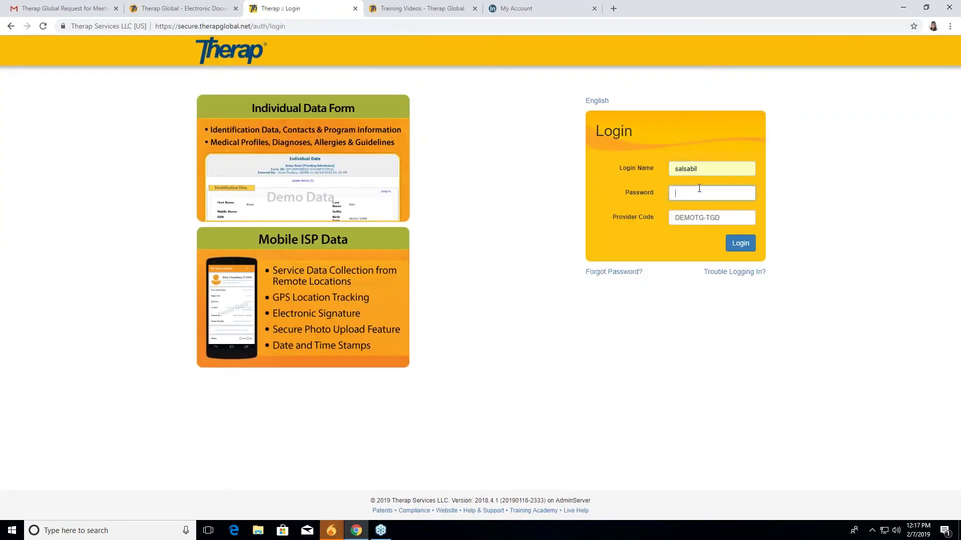
pyautogui.write('•••••••••')
pyautogui.click(748, 247)
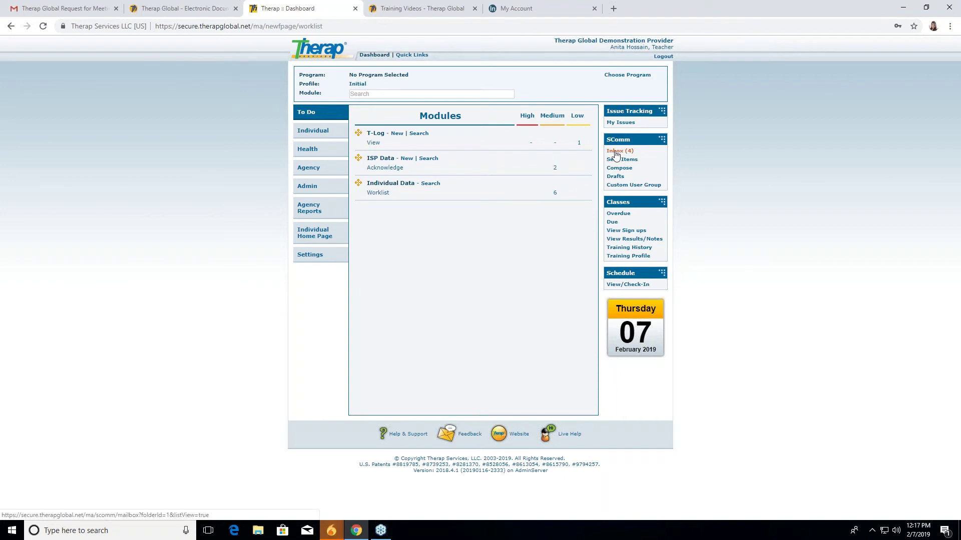
pyautogui.click(615, 152)
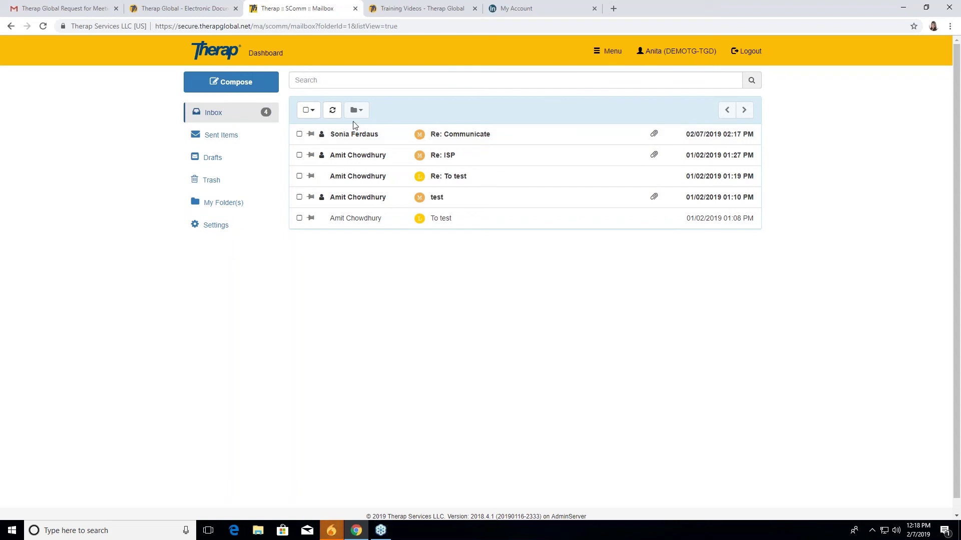
pyautogui.click(479, 137)
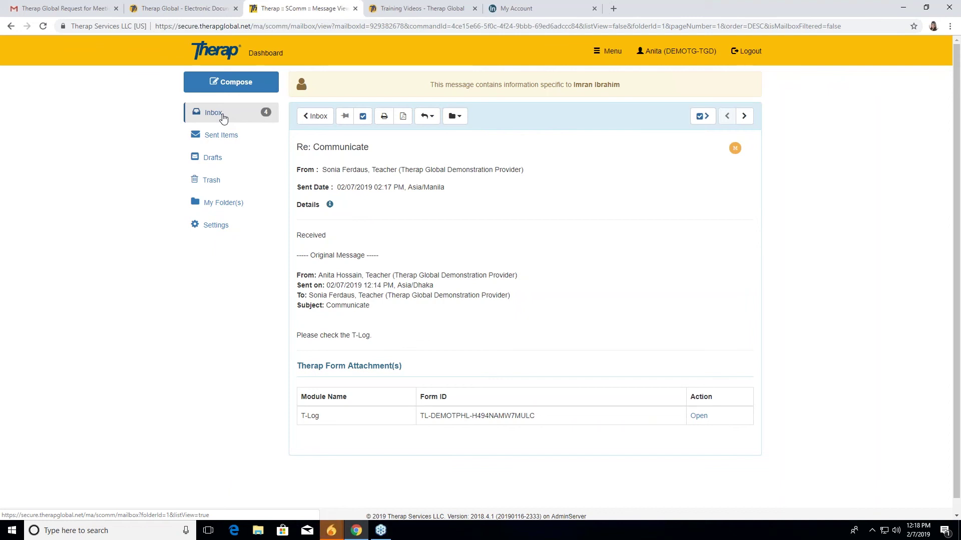
pyautogui.click(223, 117)
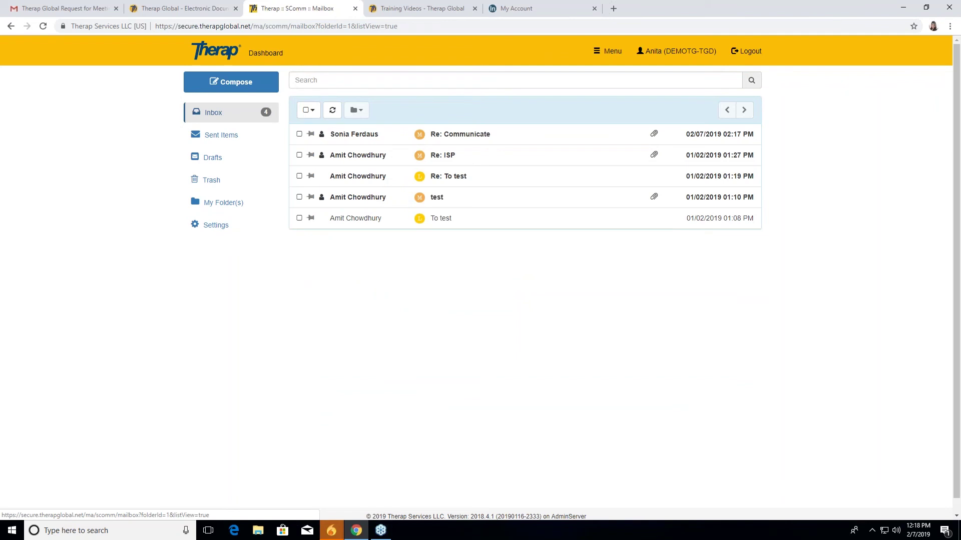
pyautogui.click(256, 53)
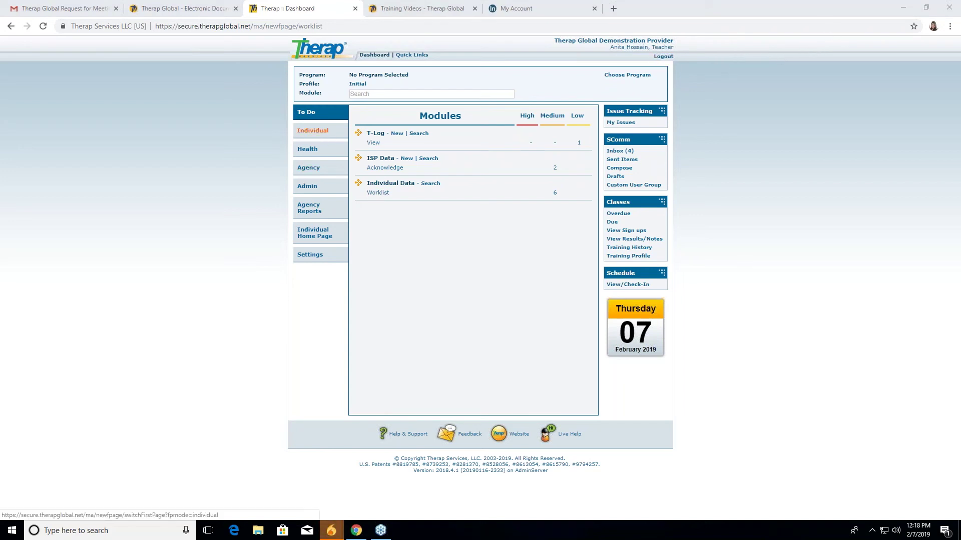
# Run an ISP Plan search from the Individual tab for a chosen individual
pyautogui.click(317, 136)
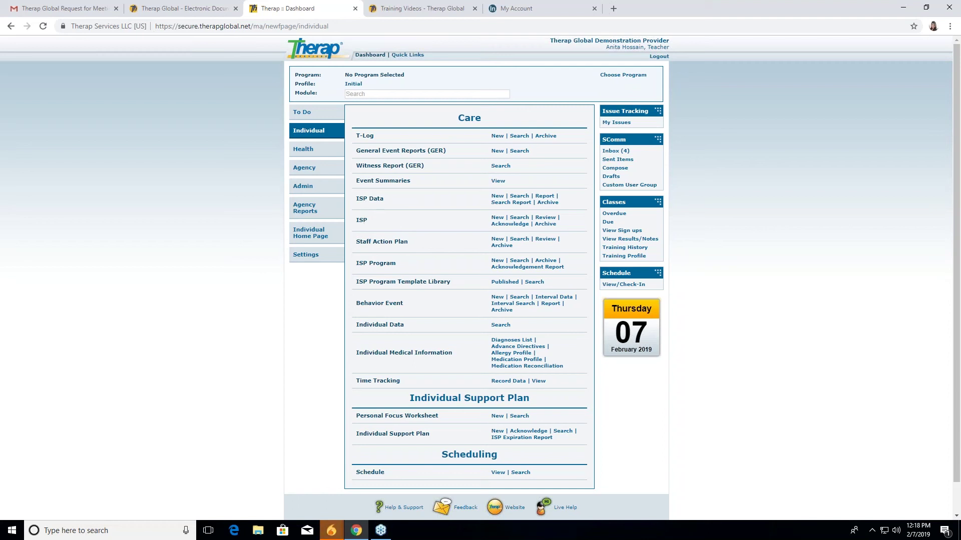
pyautogui.click(519, 219)
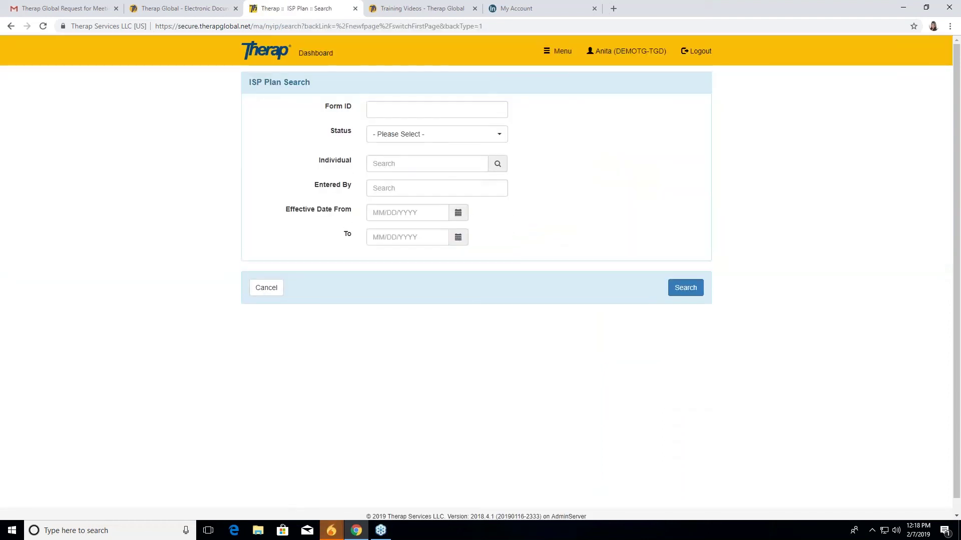
pyautogui.click(389, 161)
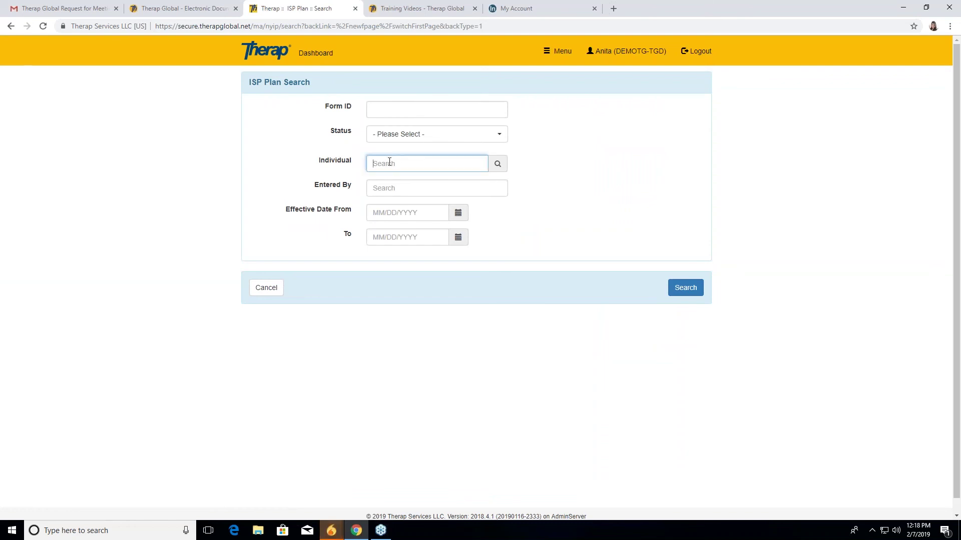
pyautogui.write('ib')
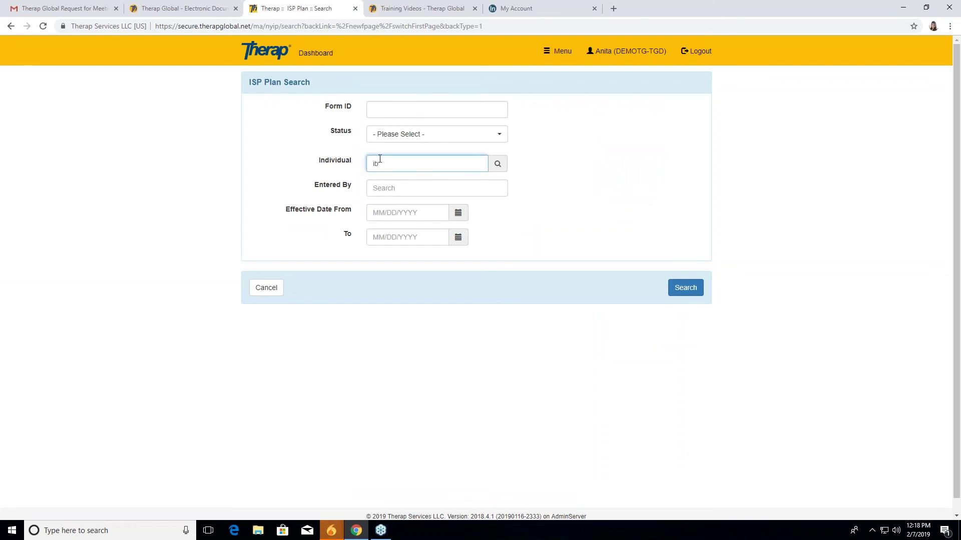
pyautogui.press('BackSpace')
pyautogui.press('BackSpace')
pyautogui.write('ib')
pyautogui.press('BackSpace')
pyautogui.press('BackSpace')
pyautogui.write('mar')
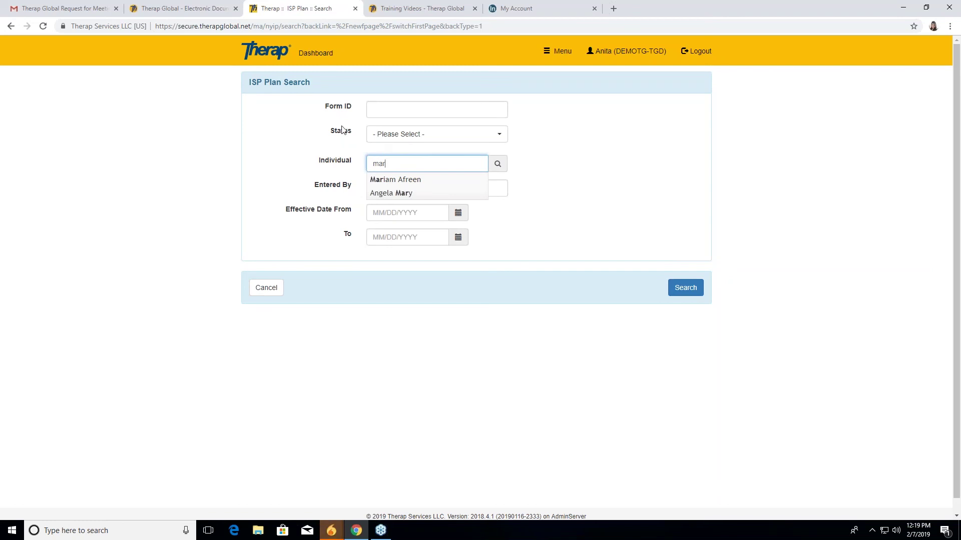
pyautogui.click(397, 179)
pyautogui.click(687, 288)
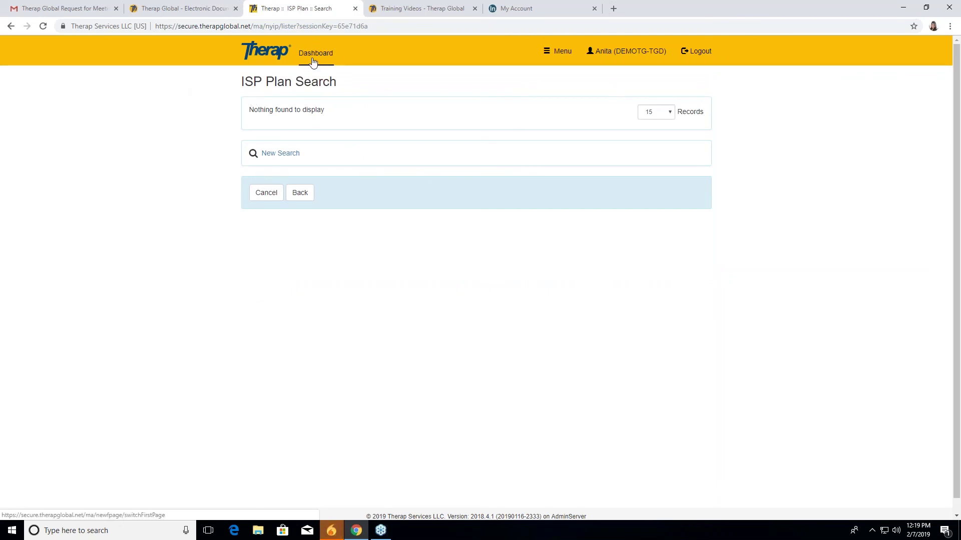
# Cancel the ISP Plan Search results to return to the Individual dashboard
pyautogui.click(261, 194)
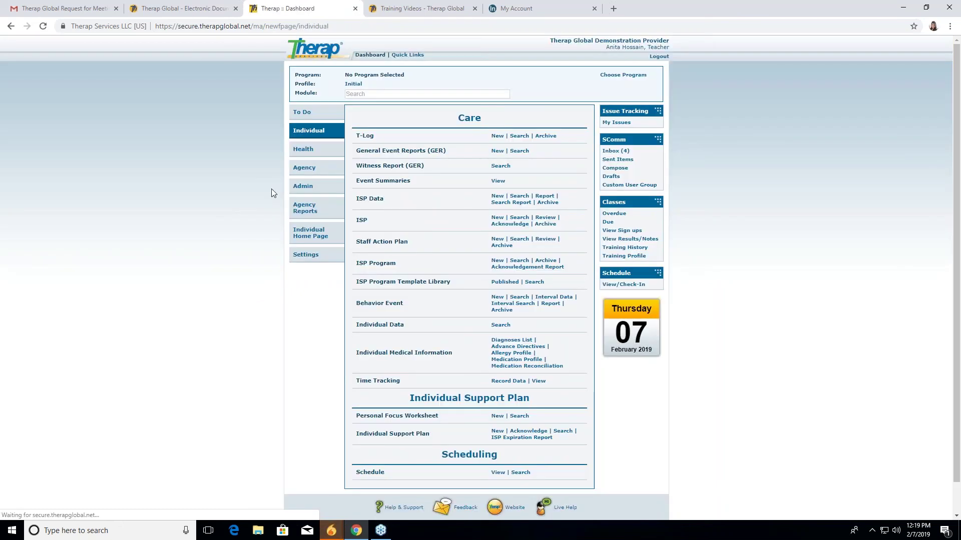